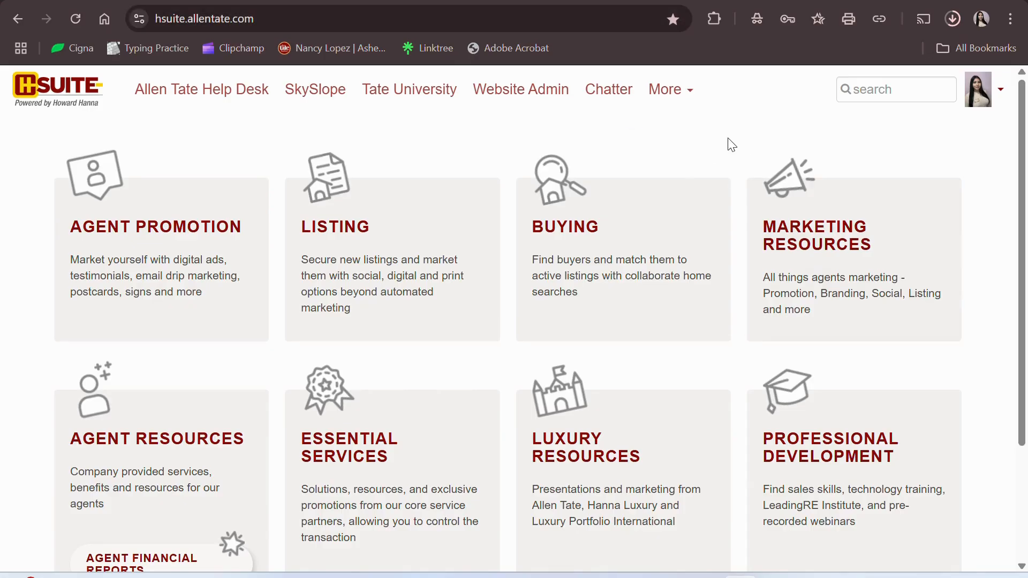
- Search HSuite for 'Canva' and open the OPEN HOUSE template under Realtor Templates
click(923, 95)
text(Canva)
key(Return)
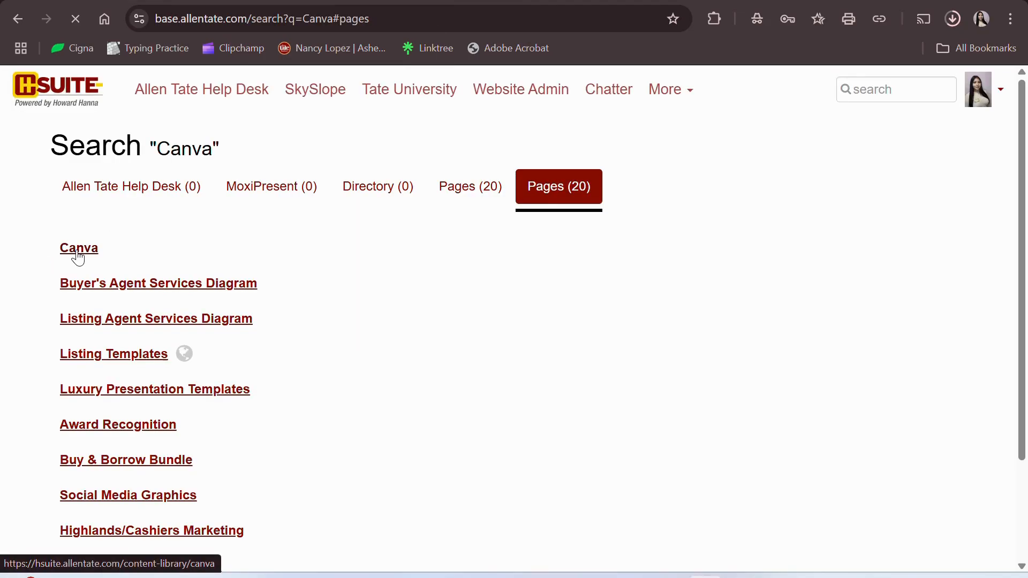
click(78, 258)
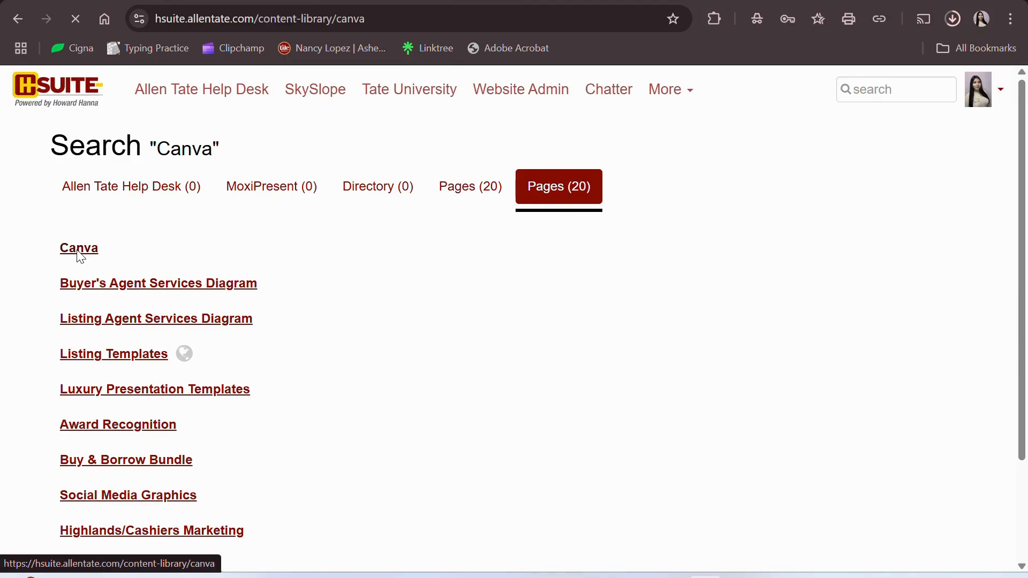
scroll(361, 251, down, 6)
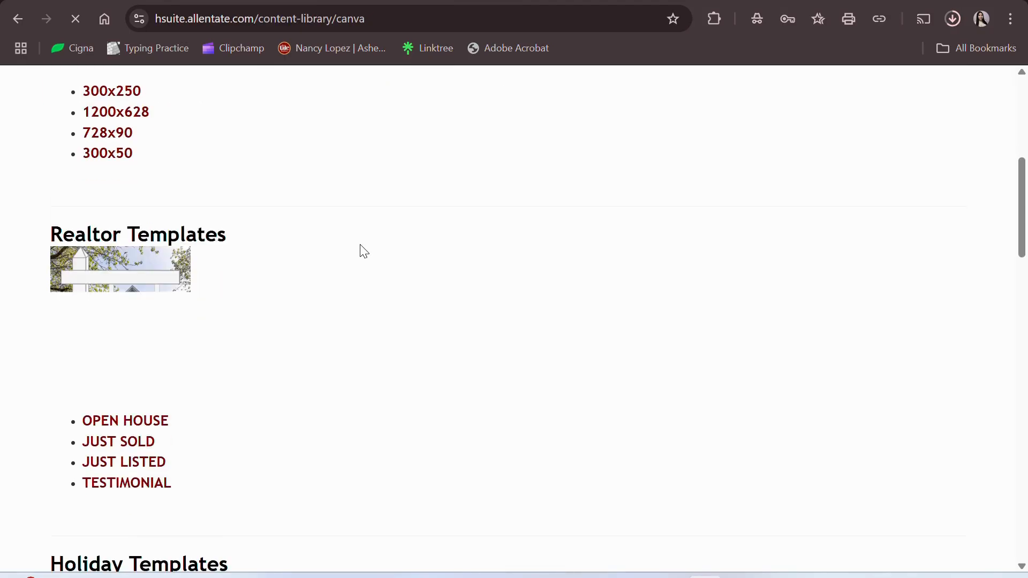
scroll(353, 246, down, 1)
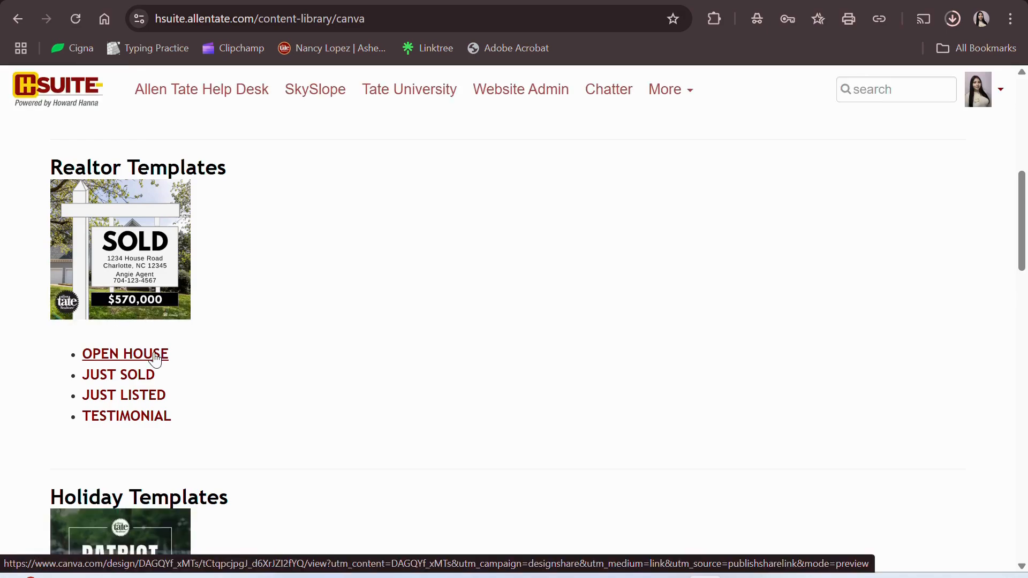
click(155, 358)
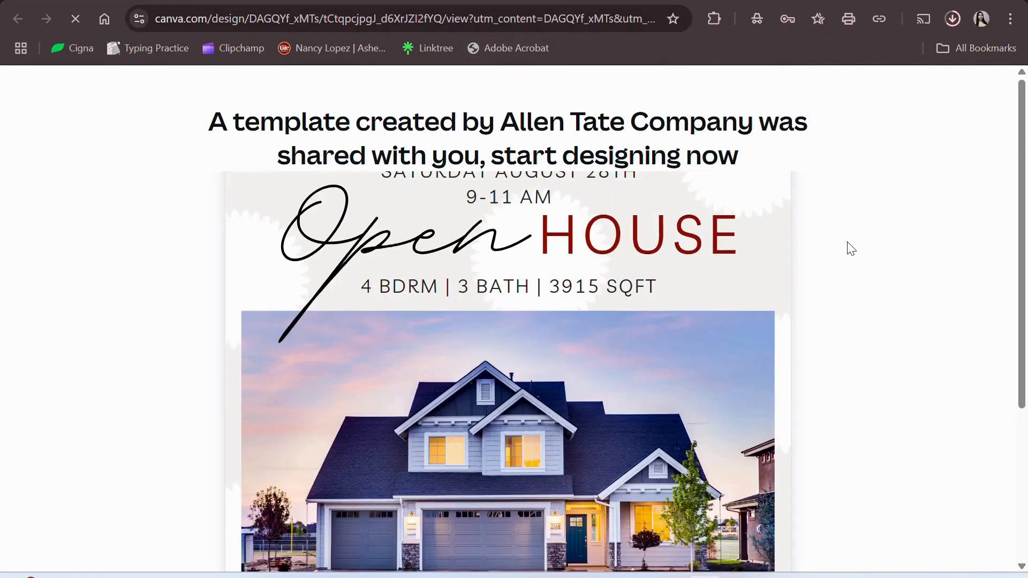
- Create your own editable copy from the shared Open House template
scroll(875, 263, down, 4)
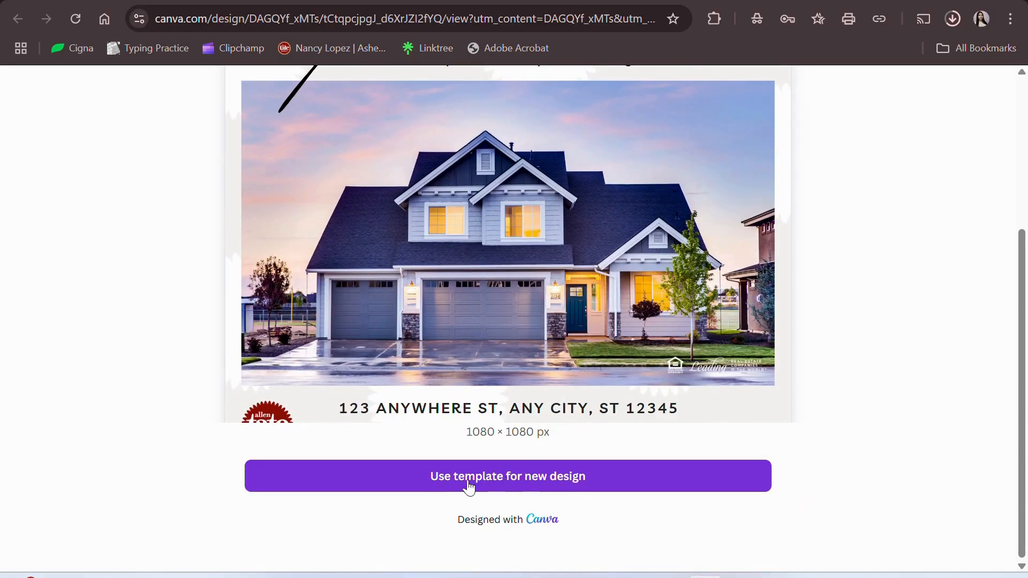
click(527, 478)
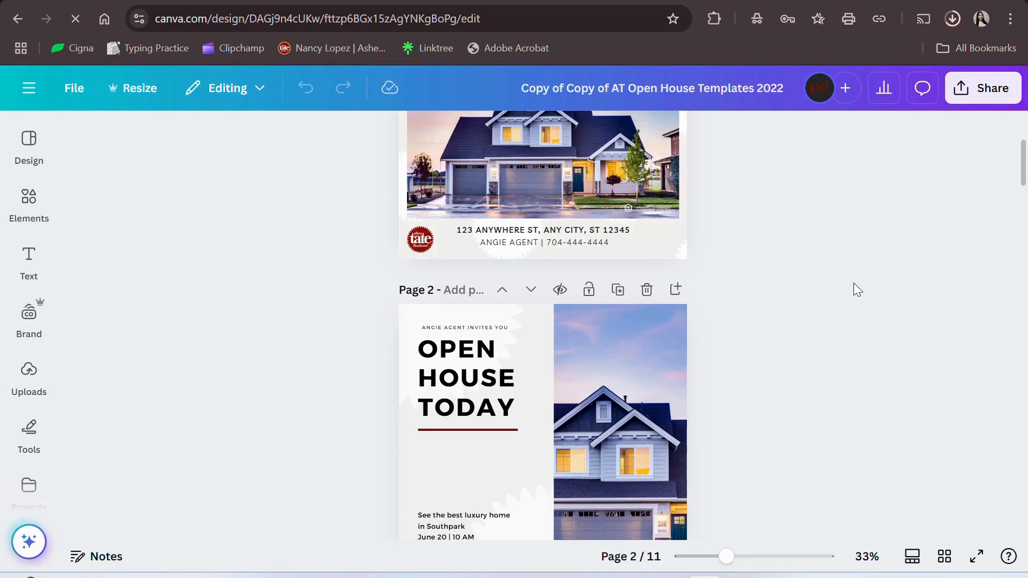
- Browse the 11 open house flyer pages, then switch to Grid view thumbnails
scroll(828, 264, down, 20)
scroll(828, 265, down, 20)
scroll(828, 265, down, 8)
scroll(828, 265, up, 20)
scroll(828, 264, up, 12)
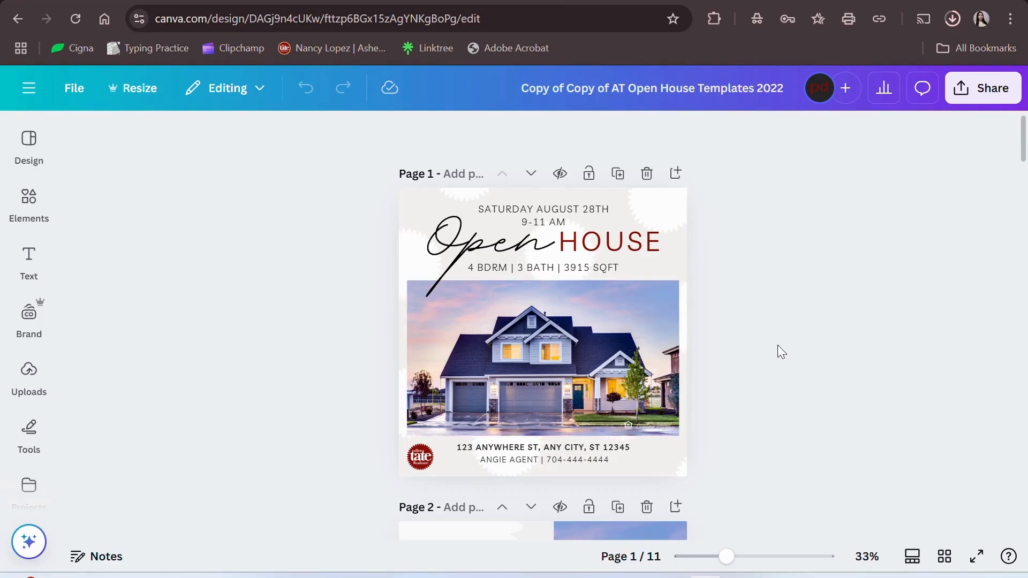
scroll(777, 351, down, 5)
scroll(777, 351, up, 5)
scroll(778, 346, down, 2)
scroll(778, 346, up, 2)
scroll(792, 431, down, 1)
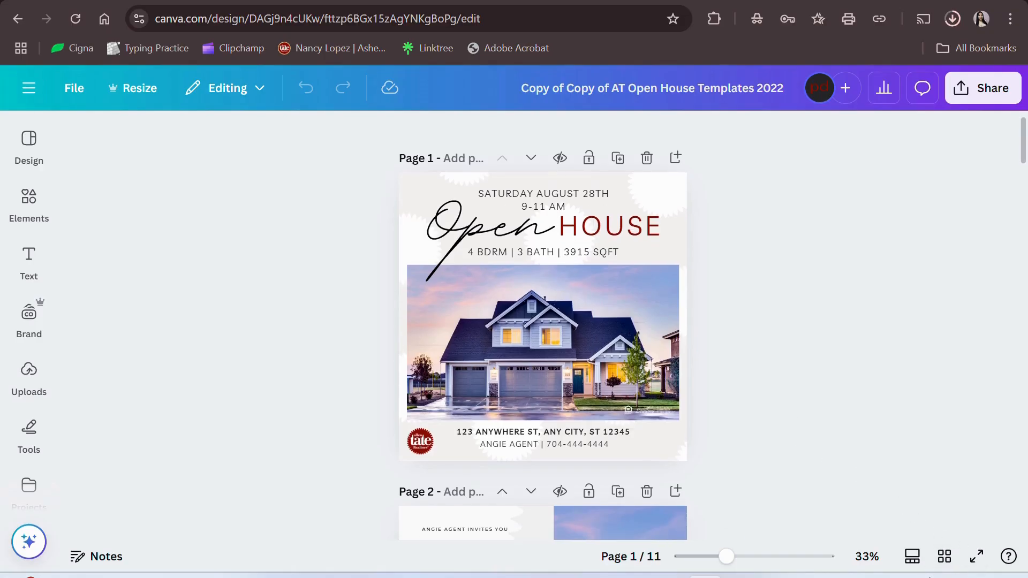
click(945, 556)
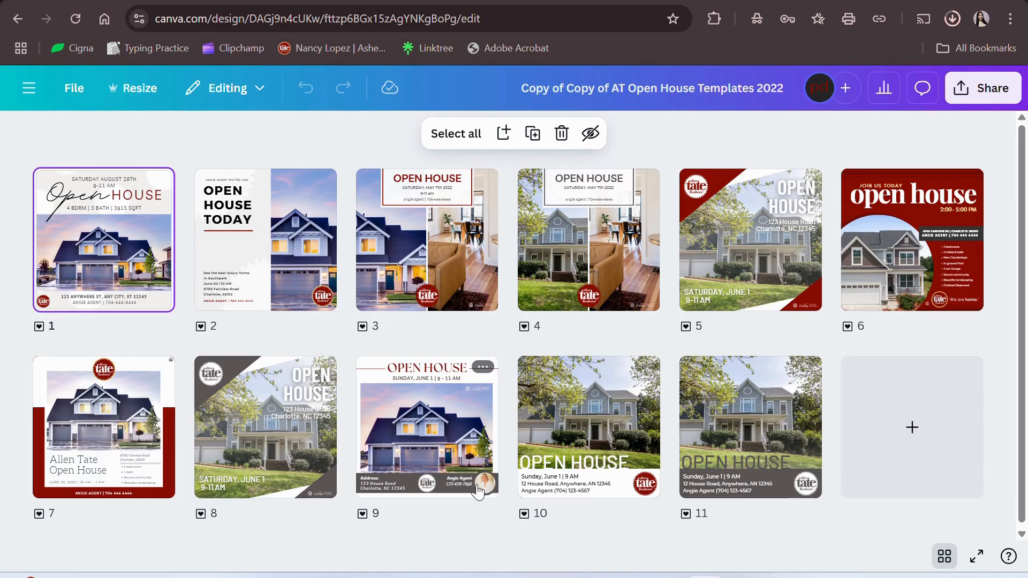
- Select pages 1 through 6 for deletion, keeping page 9 unselected
click(442, 439)
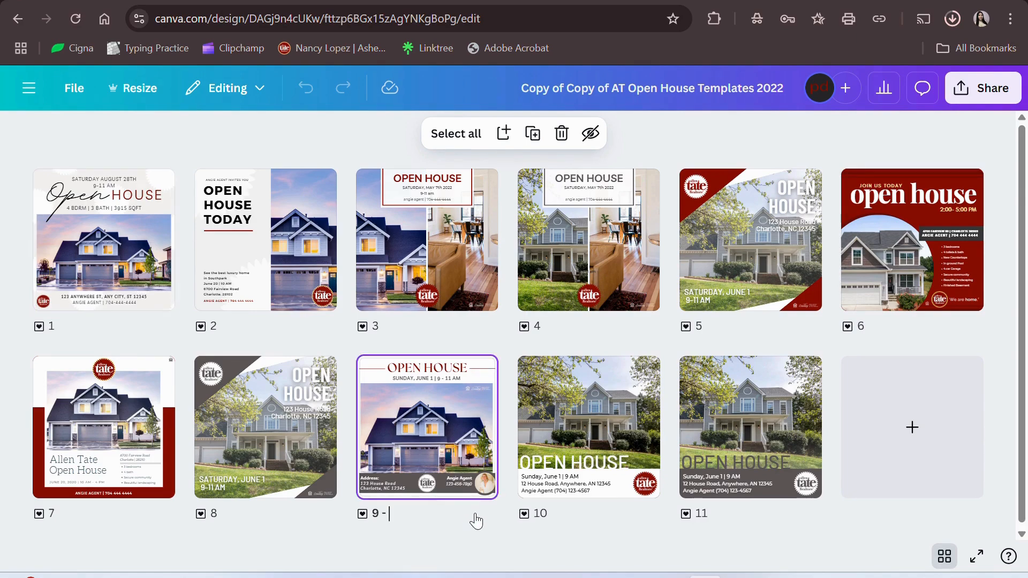
click(652, 131)
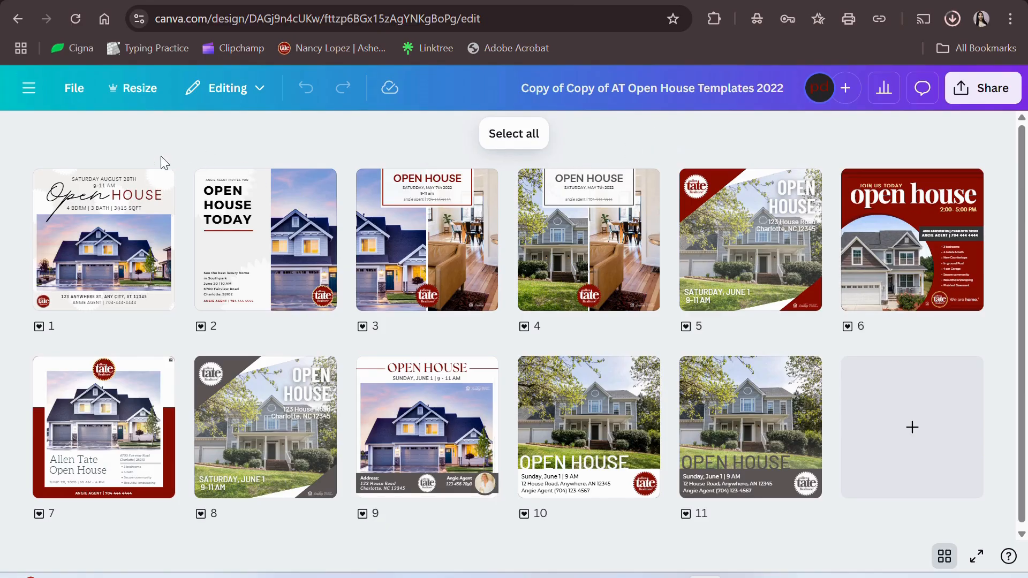
click(126, 192)
shift+click(294, 221)
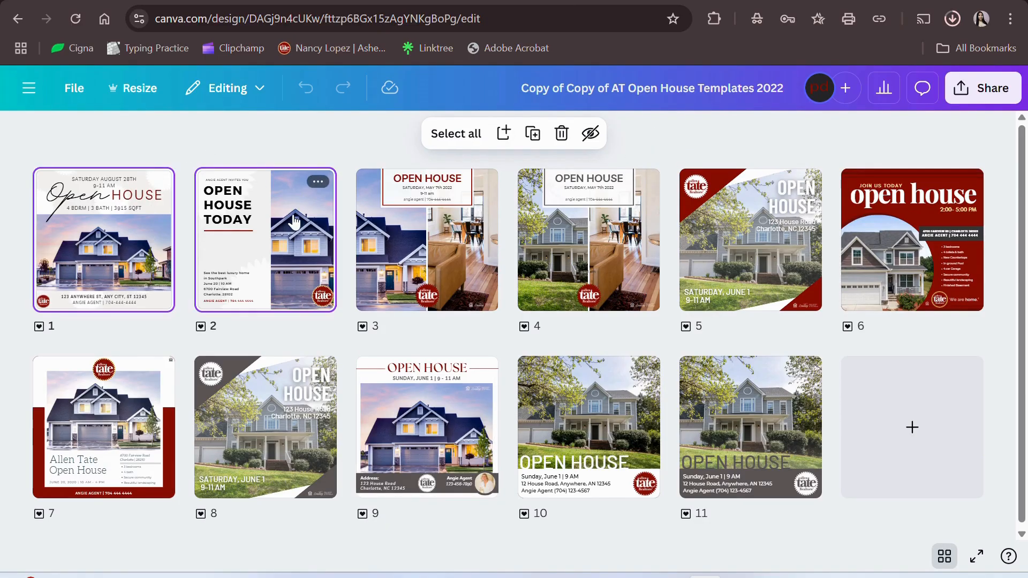
shift+click(471, 213)
shift+click(544, 216)
shift+click(749, 217)
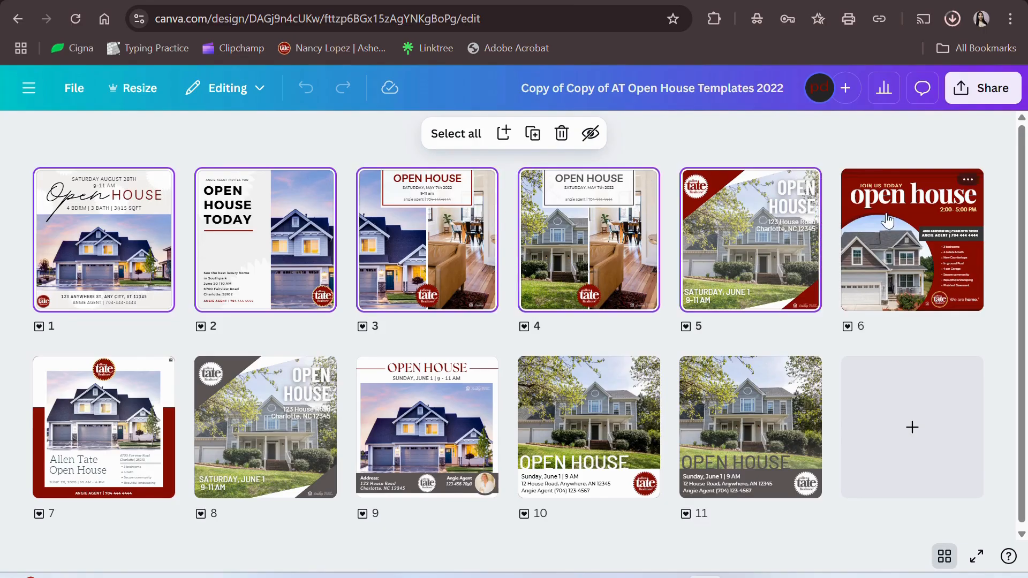
shift+click(887, 219)
- Add pages 7, 8, 10 and 11, delete all ten pages, and exit grid view
shift+click(739, 396)
shift+click(626, 423)
shift+click(252, 423)
shift+click(120, 430)
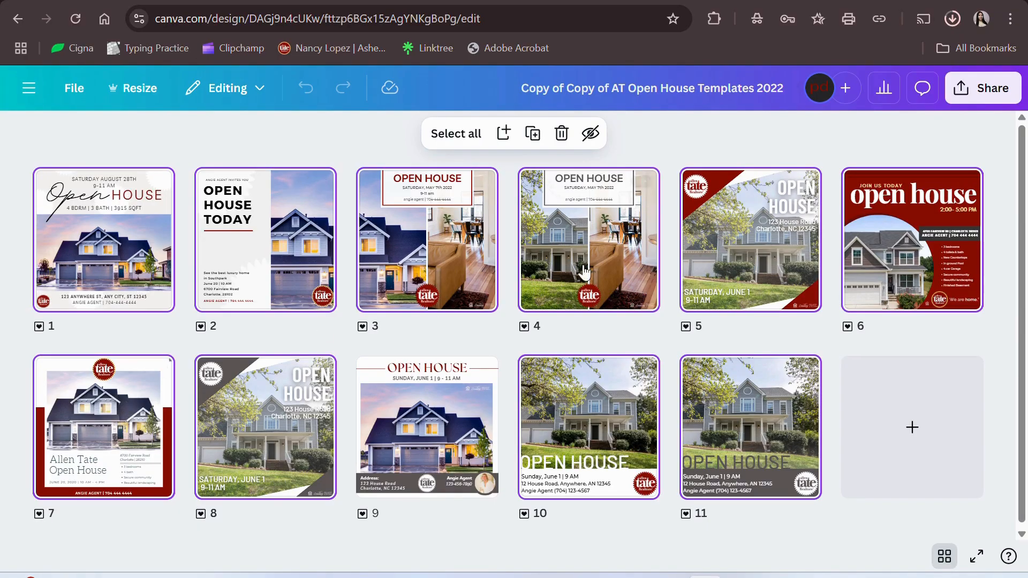
click(562, 134)
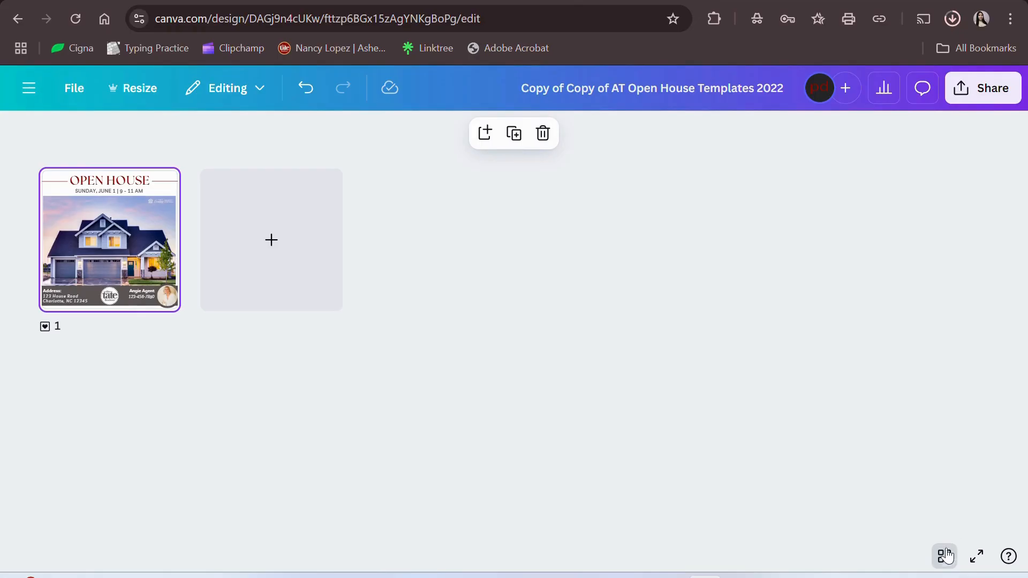
click(944, 557)
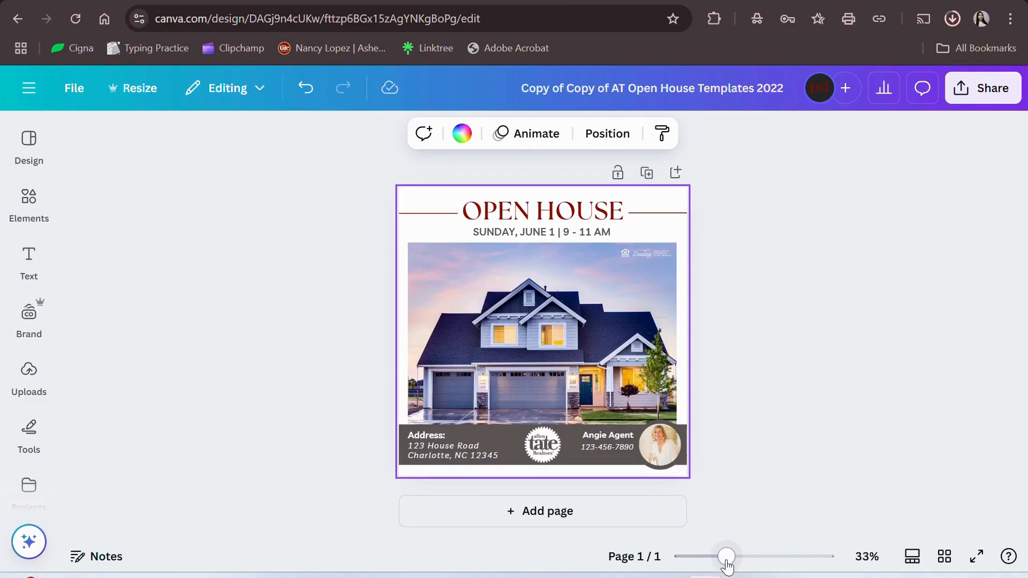
- Change the flyer's date to SATURDAY, APRIL 12
mouse_move(731, 565)
mouse_down()
mouse_move(753, 565)
mouse_move(734, 558)
mouse_up()
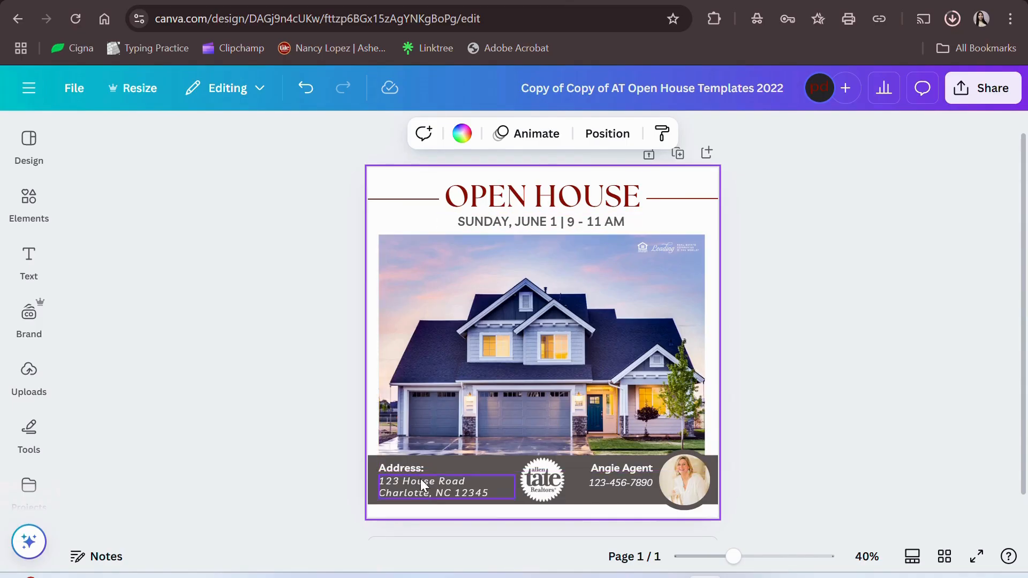
click(246, 357)
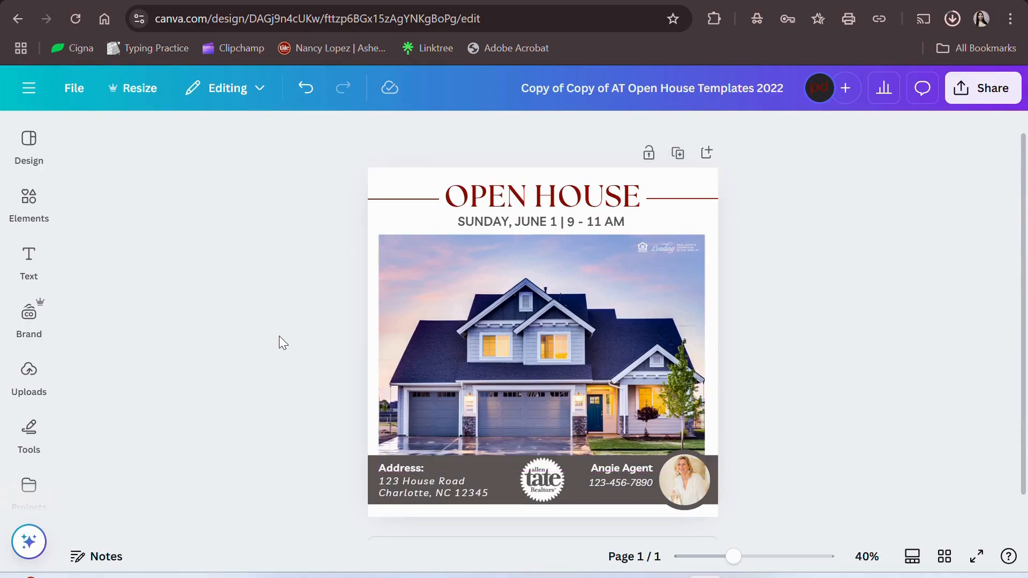
click(537, 220)
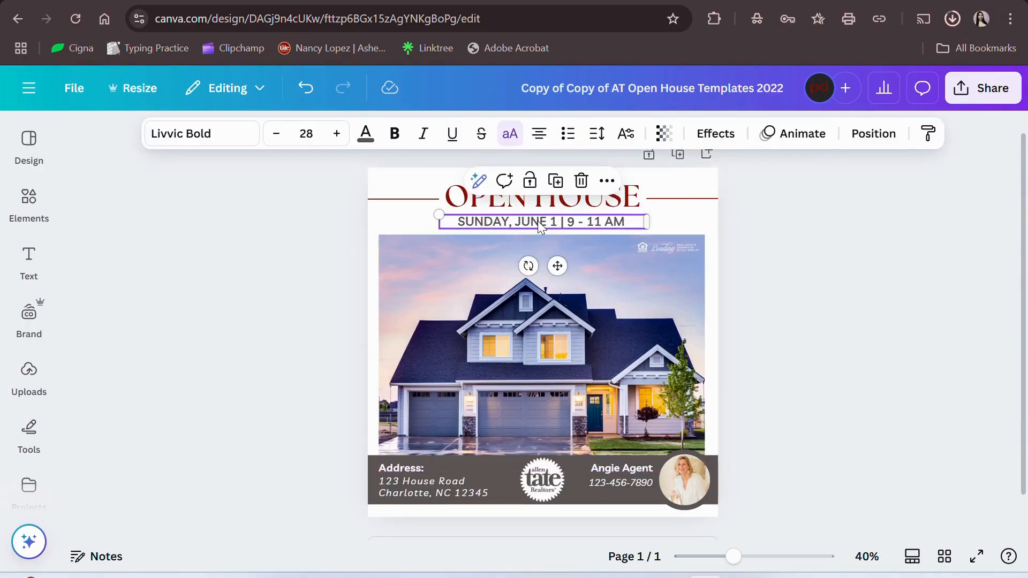
double_click(537, 220)
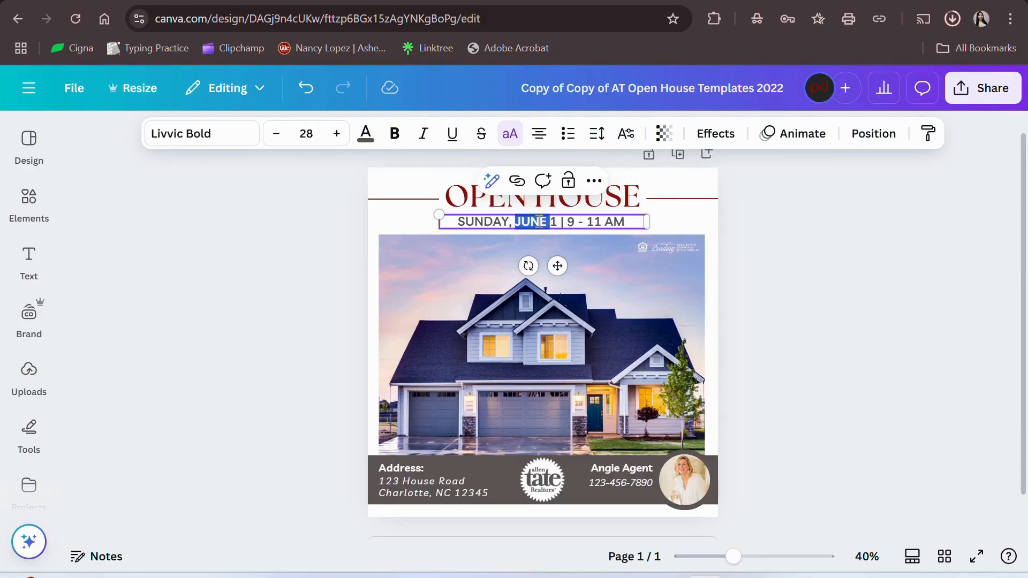
click(541, 221)
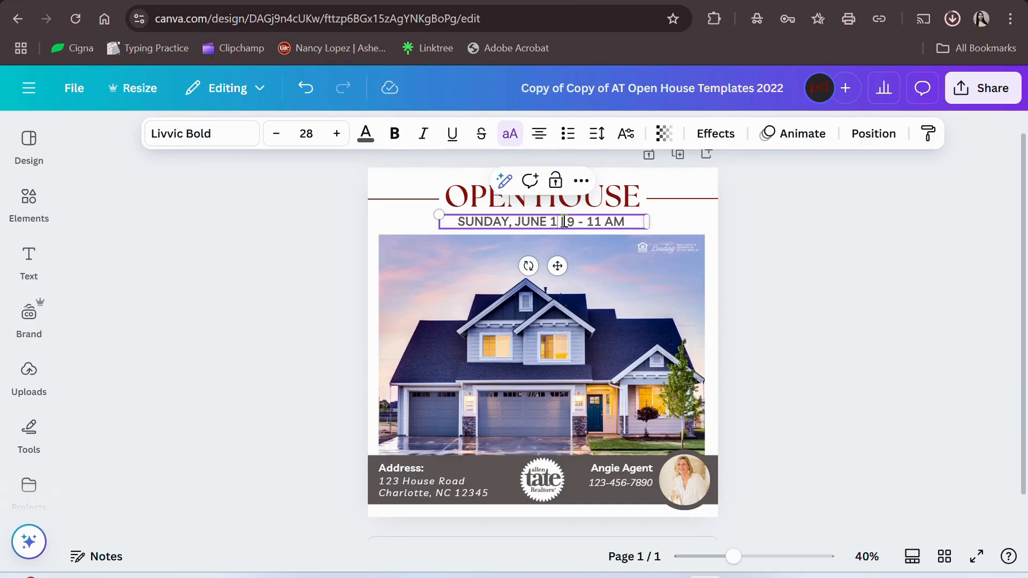
key(BackSpace)
key(BackSpace)
key(BackSpace)
key(BackSpace)
key(BackSpace)
key(BackSpace)
key(BackSpace)
key(BackSpace)
key(BackSpace)
key(BackSpace)
key(BackSpace)
key(BackSpace)
key(BackSpace)
key(BackSpace)
text(SATURDAY, APRIL)
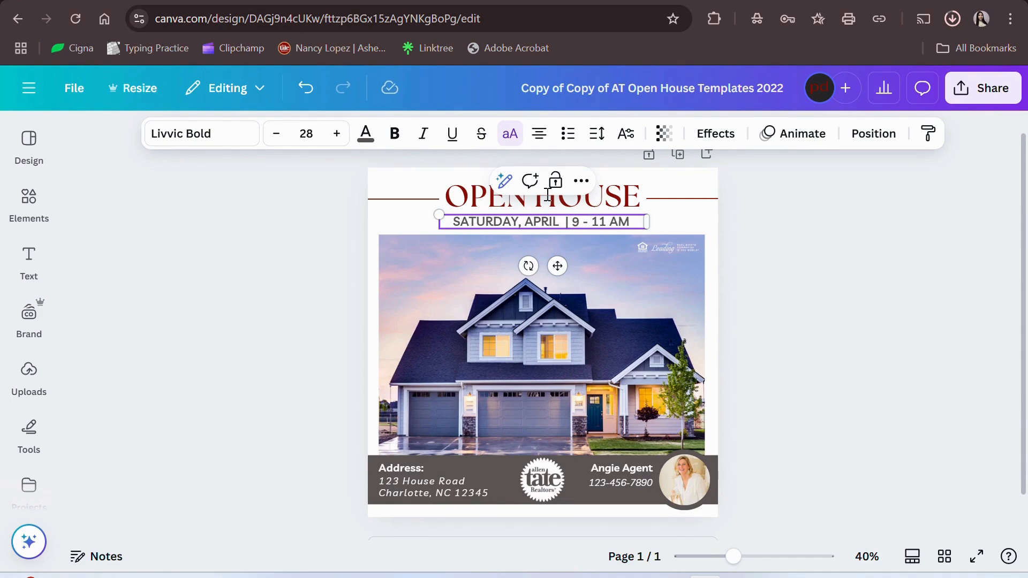
click(558, 223)
text(12)
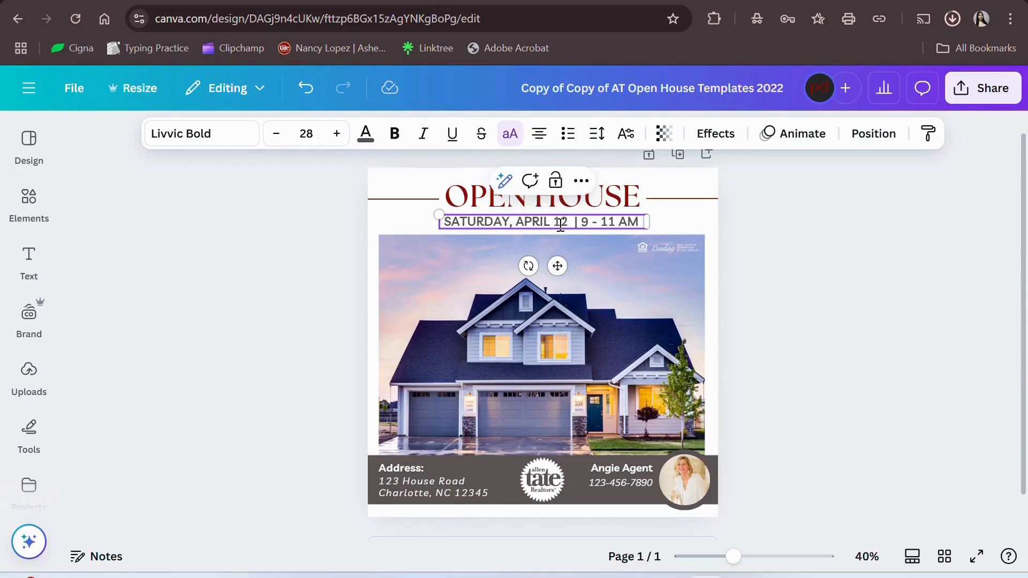
- Change the open house time to 12 - 2 PM
key(BackSpace)
text(12)
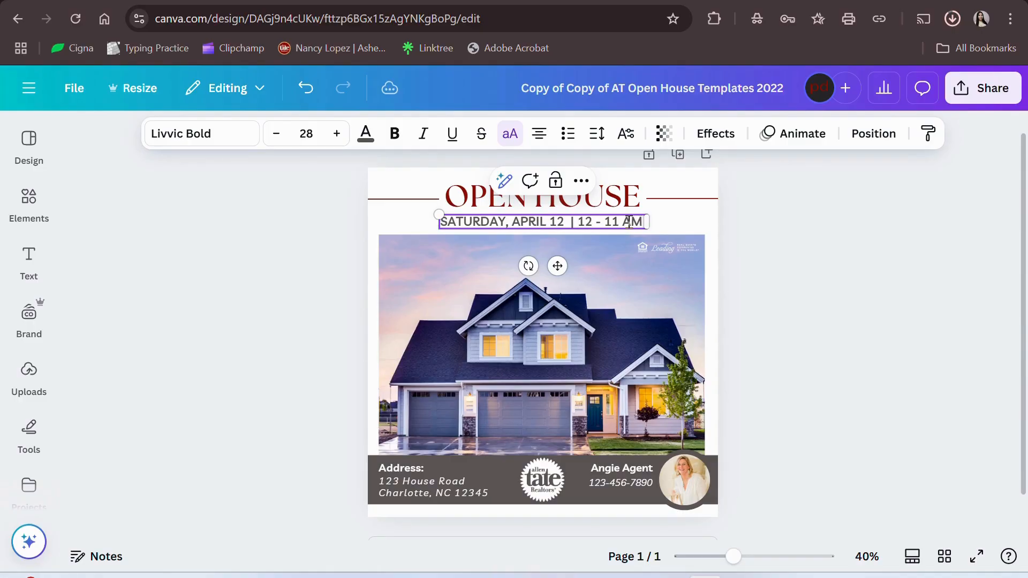
key(BackSpace)
key(BackSpace)
text(2)
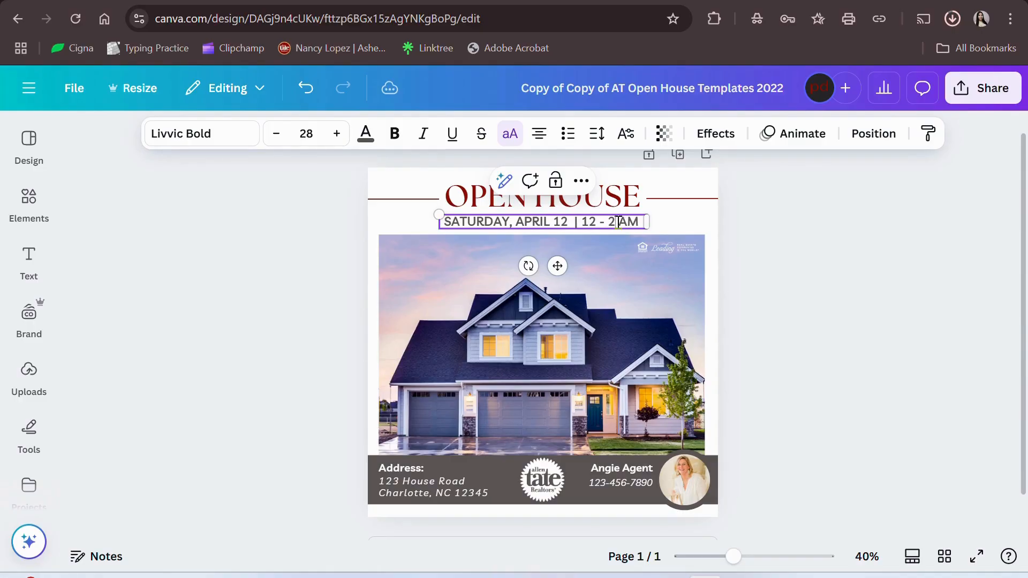
double_click(629, 222)
text(PM)
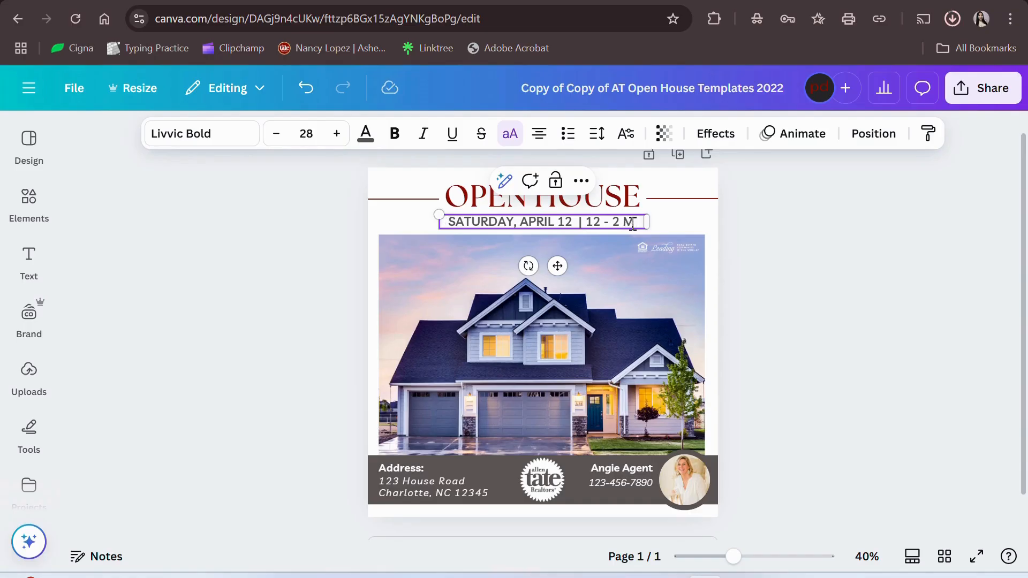
click(809, 259)
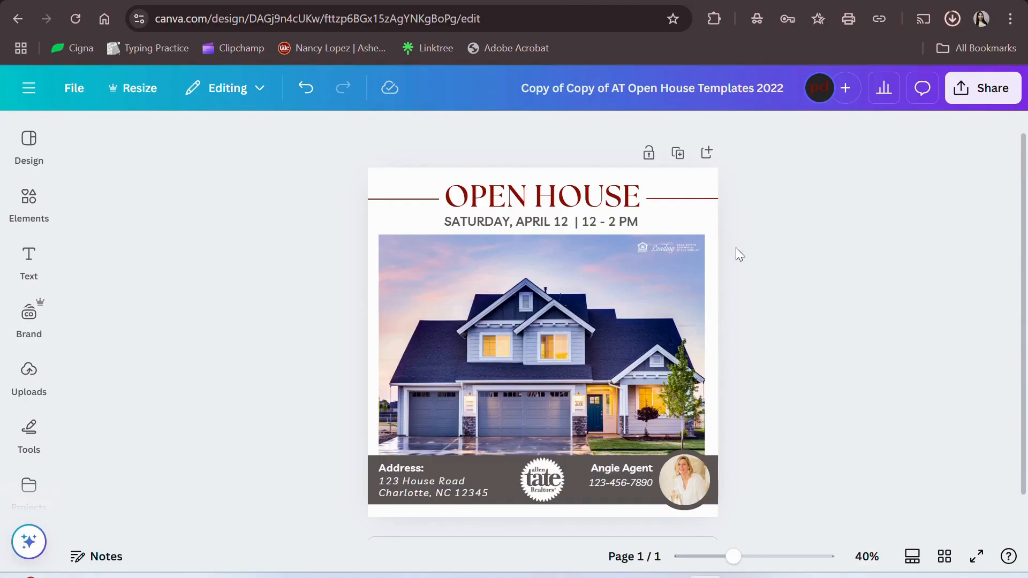
scroll(630, 359, down, 1)
click(420, 473)
double_click(420, 473)
click(420, 473)
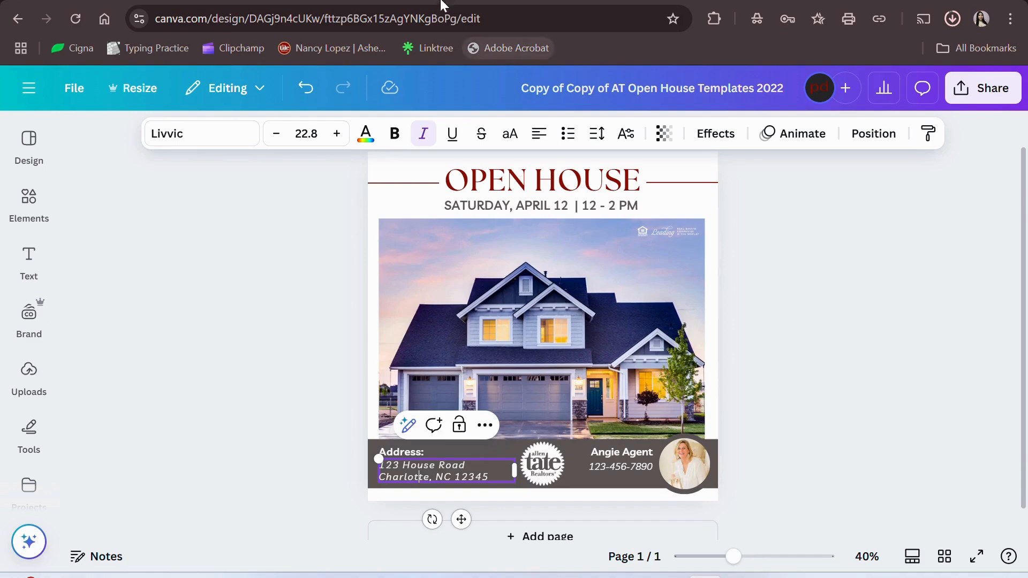
click(322, 148)
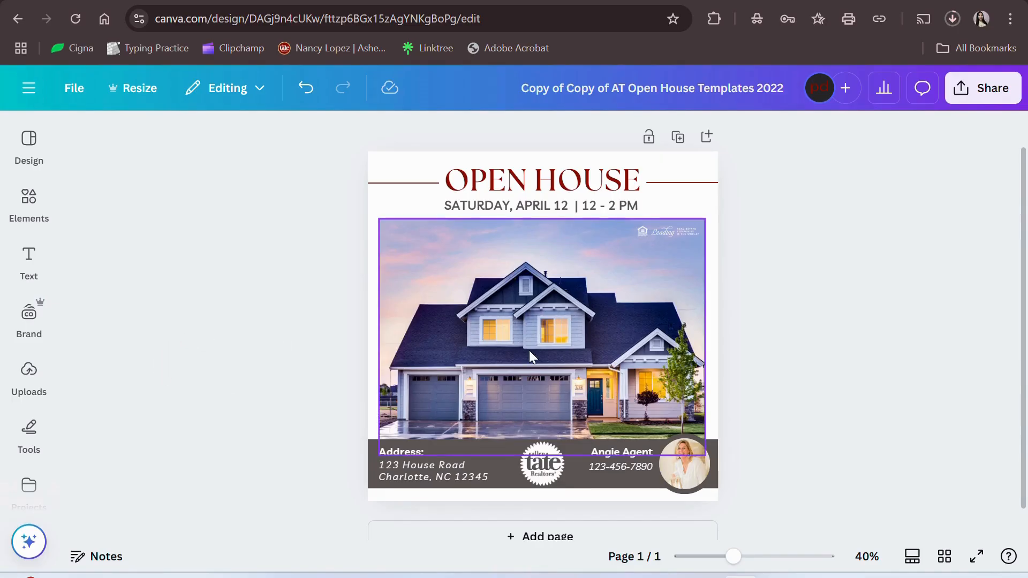
click(28, 380)
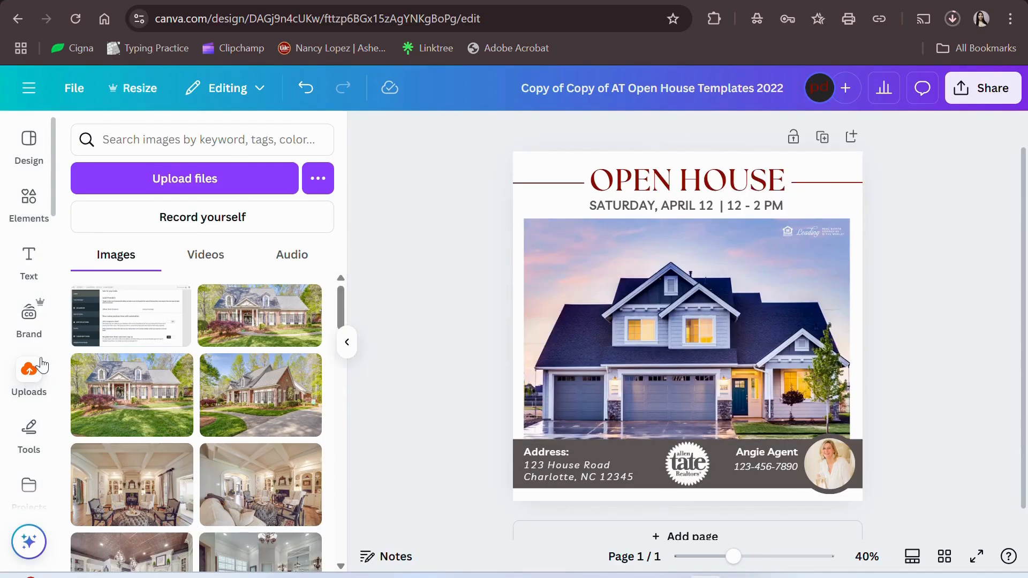
click(208, 171)
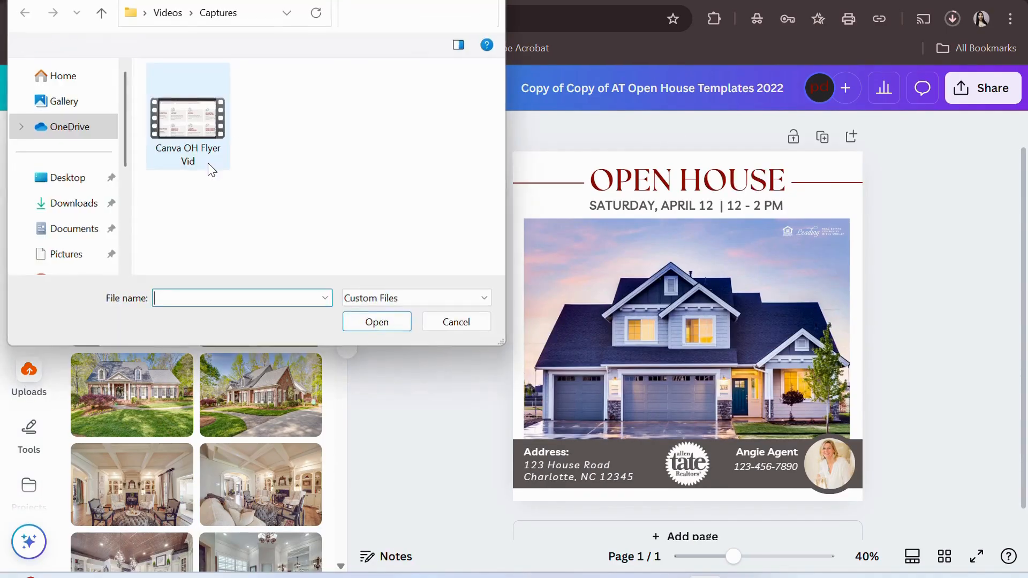
click(97, 204)
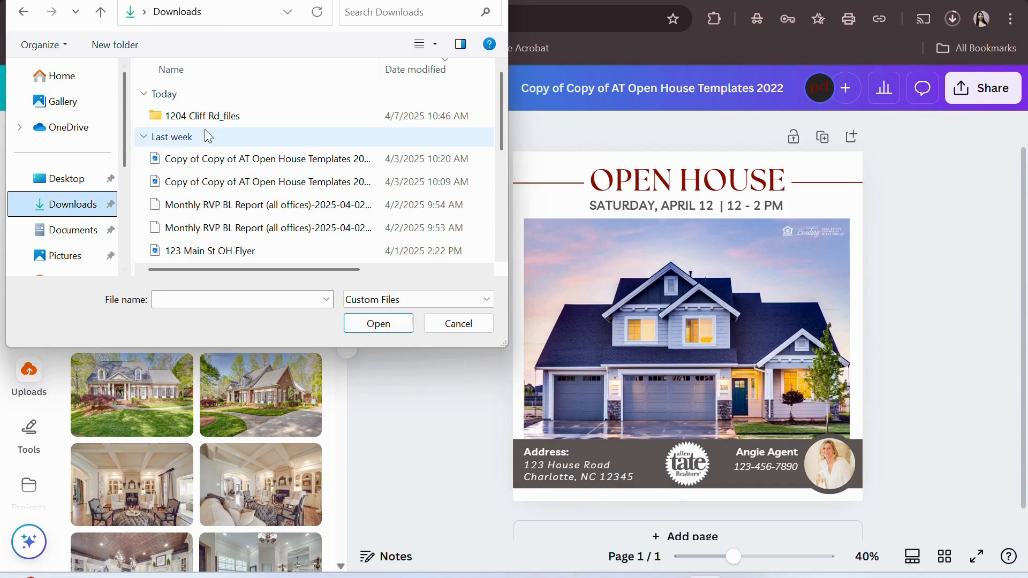
click(213, 119)
click(396, 325)
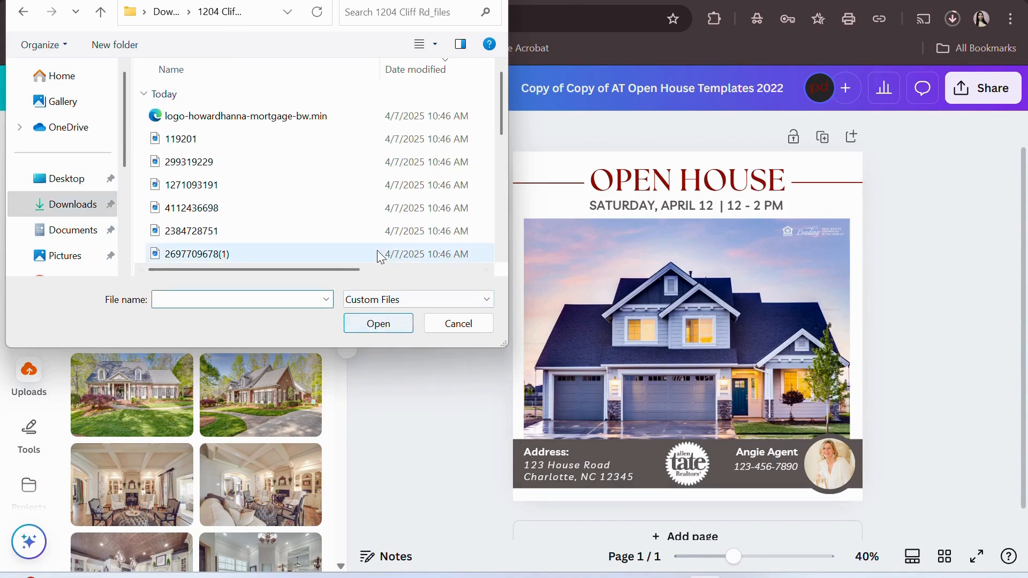
scroll(370, 182, down, 5)
scroll(369, 182, up, 5)
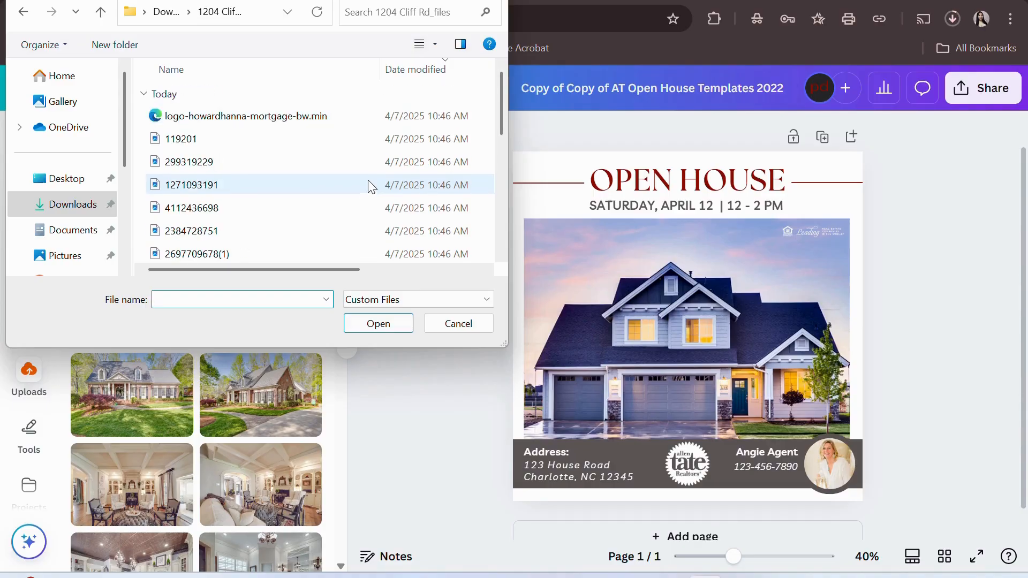
key(alt+Left)
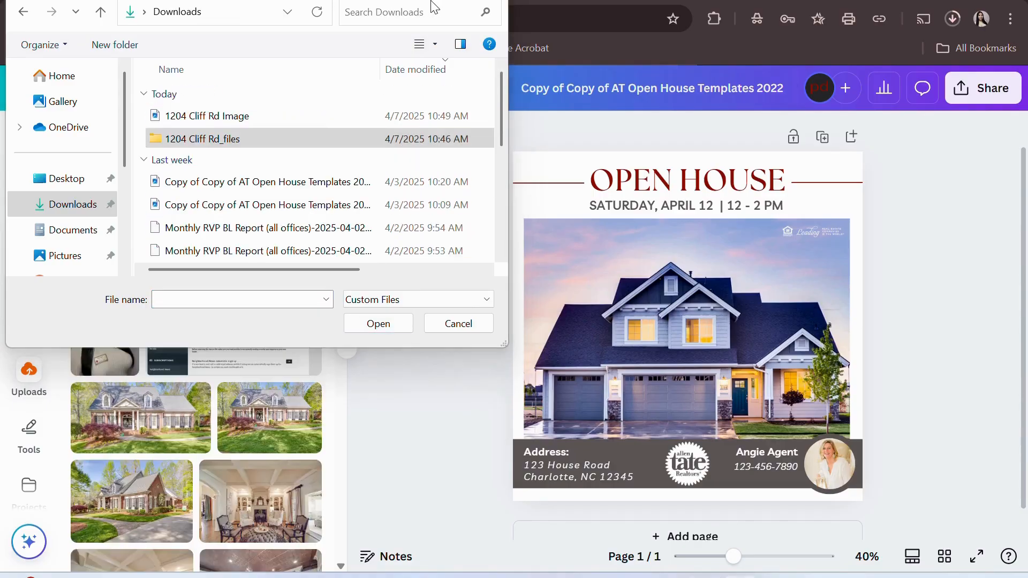
click(321, 116)
click(371, 323)
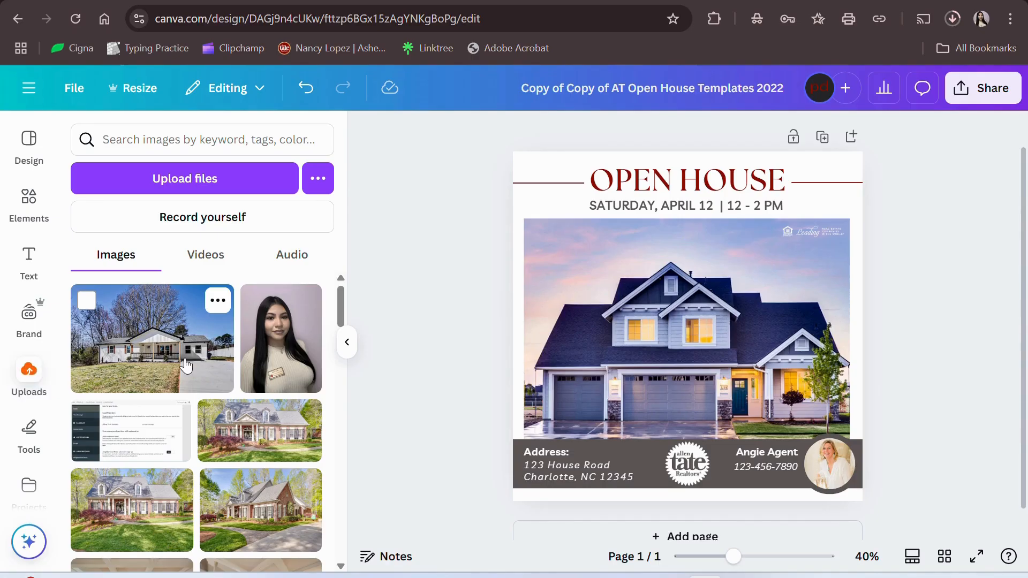
- Drop the uploaded house photo into the main photo frame and delete the leftover copy
click(186, 366)
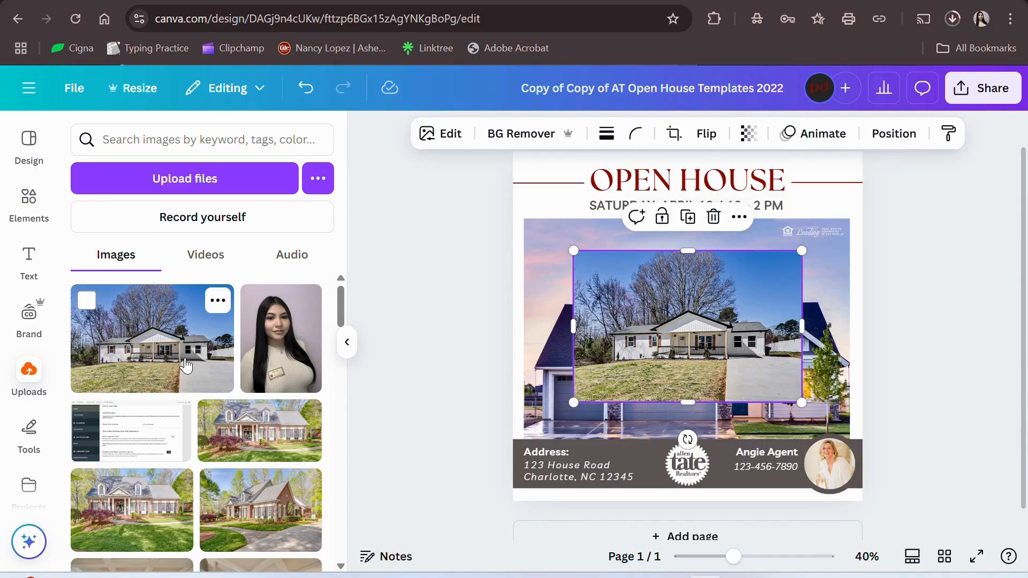
drag(186, 366, 566, 351)
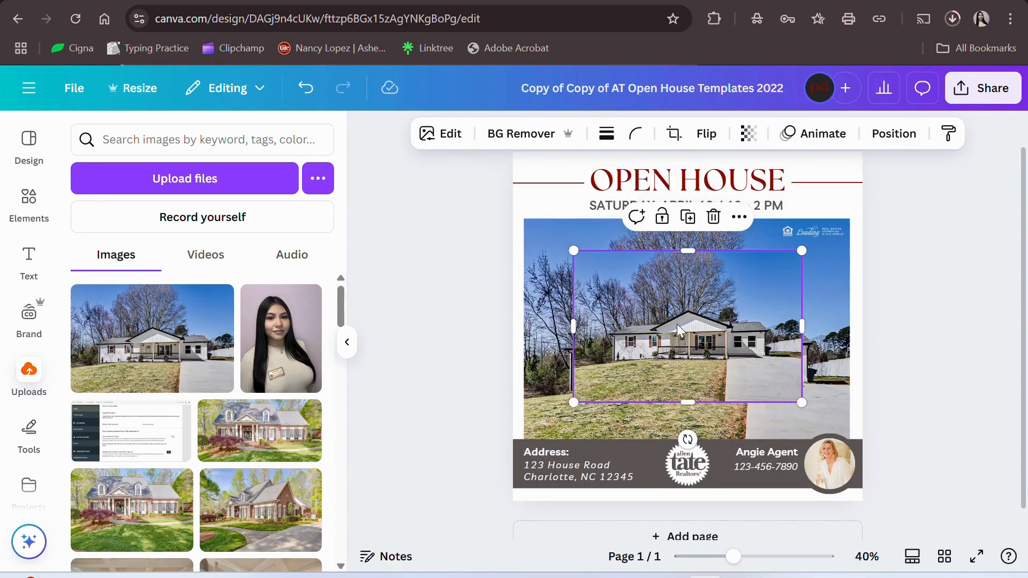
click(712, 217)
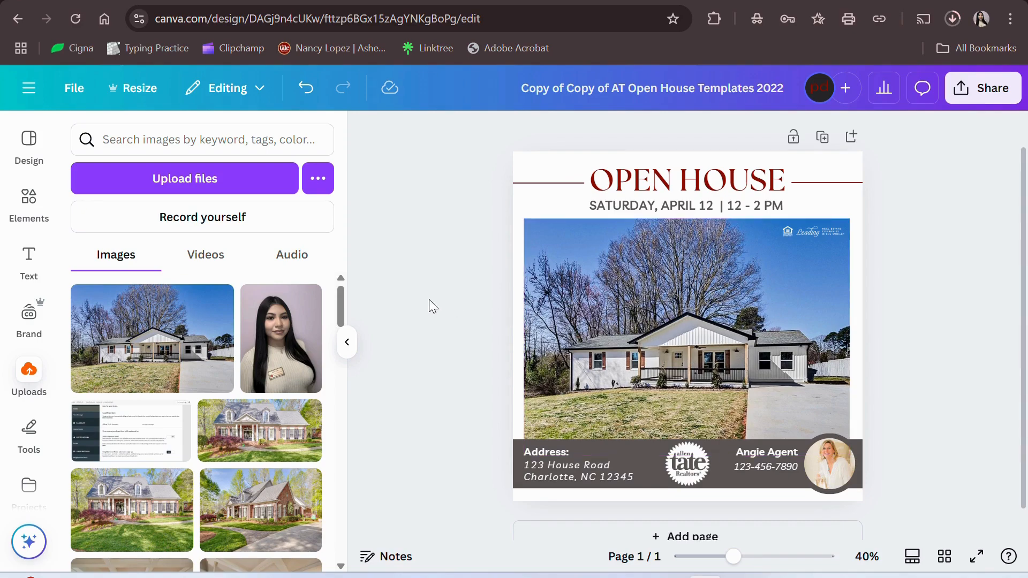
click(347, 342)
click(502, 345)
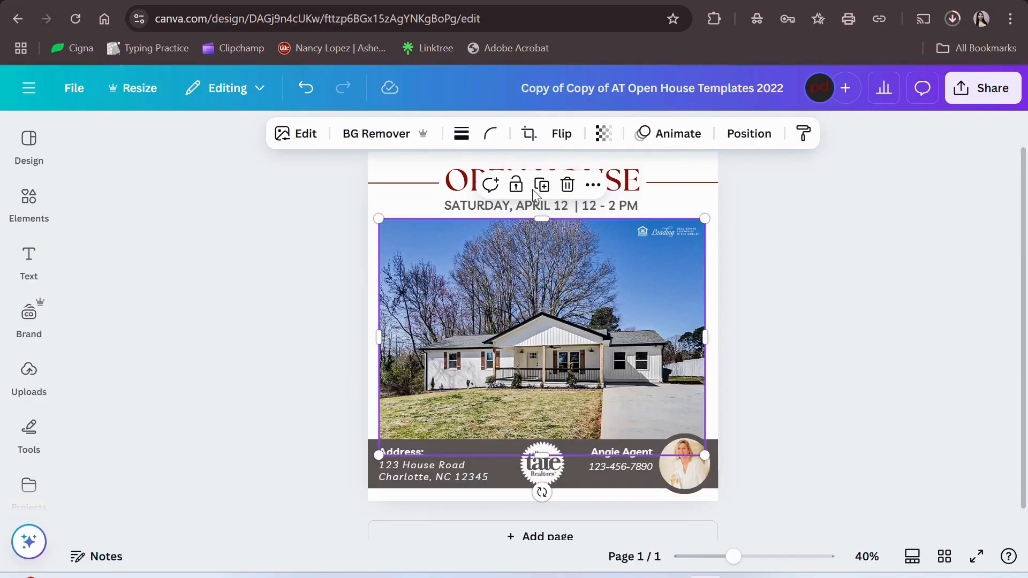
- Crop the house photo, nudging it slightly left within its frame
click(528, 141)
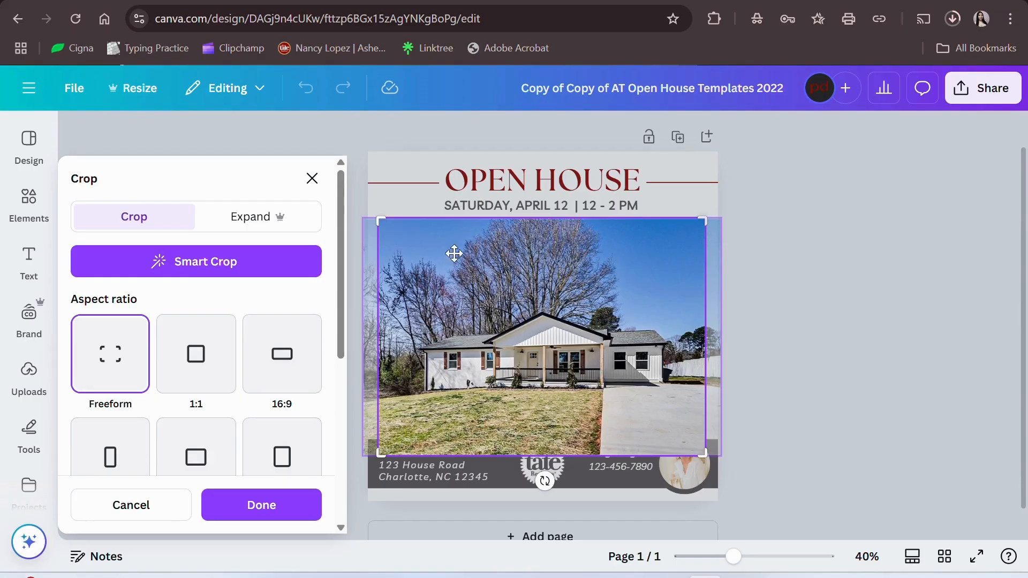
drag(573, 331, 560, 334)
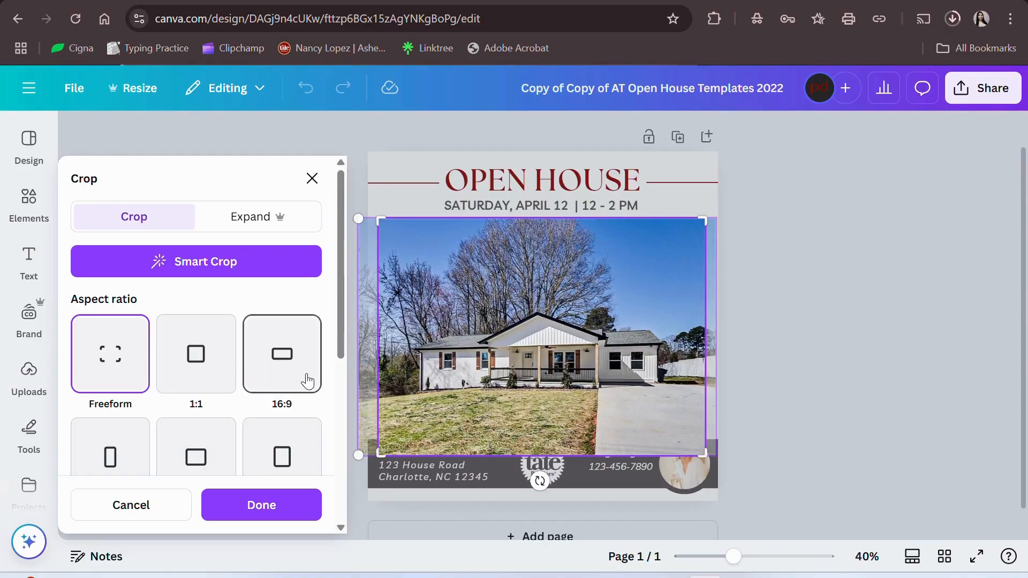
click(263, 505)
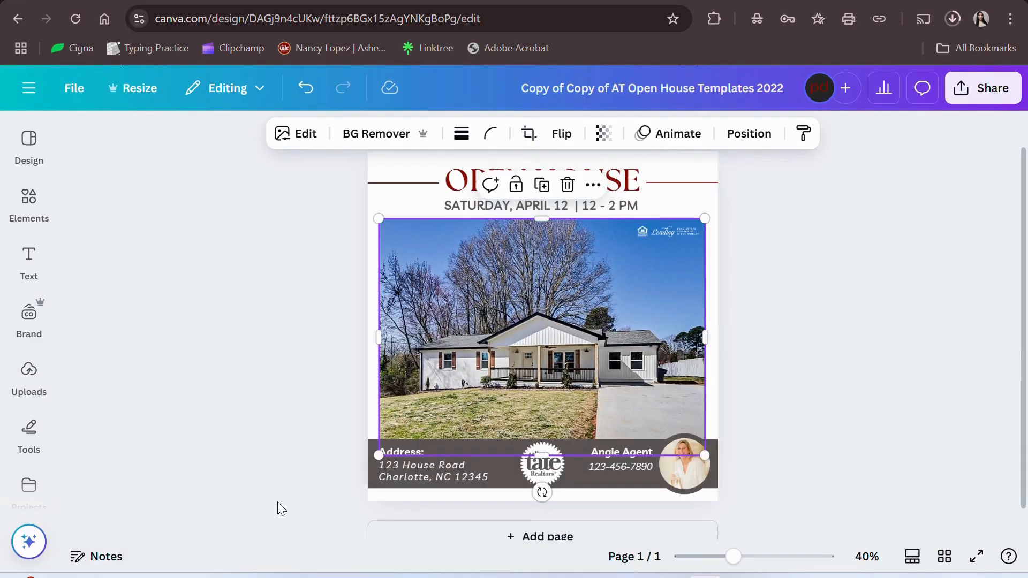
click(908, 315)
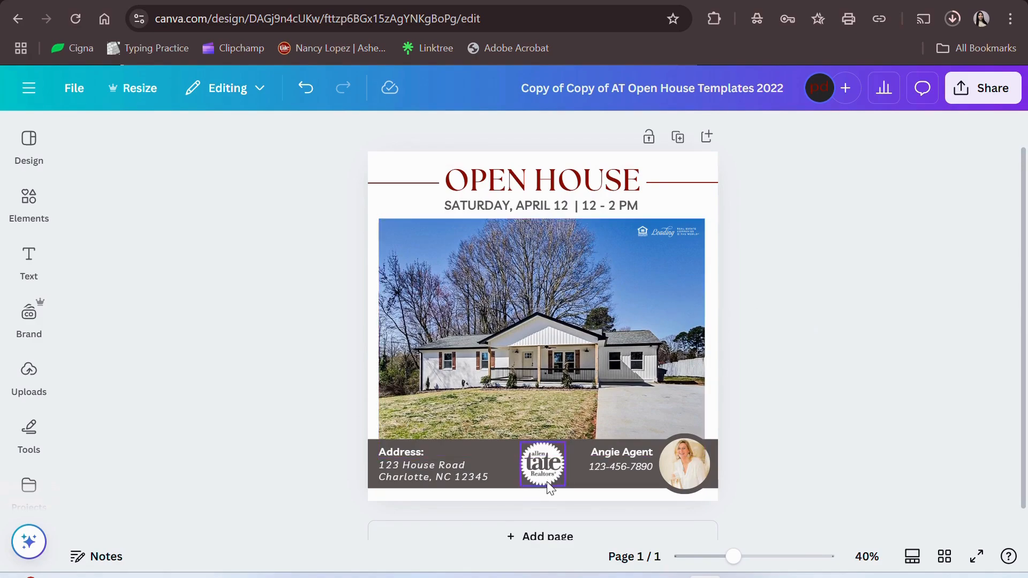
- At 114% zoom, replace the address with the listing's street, then city, state and ZIP
drag(729, 560, 771, 559)
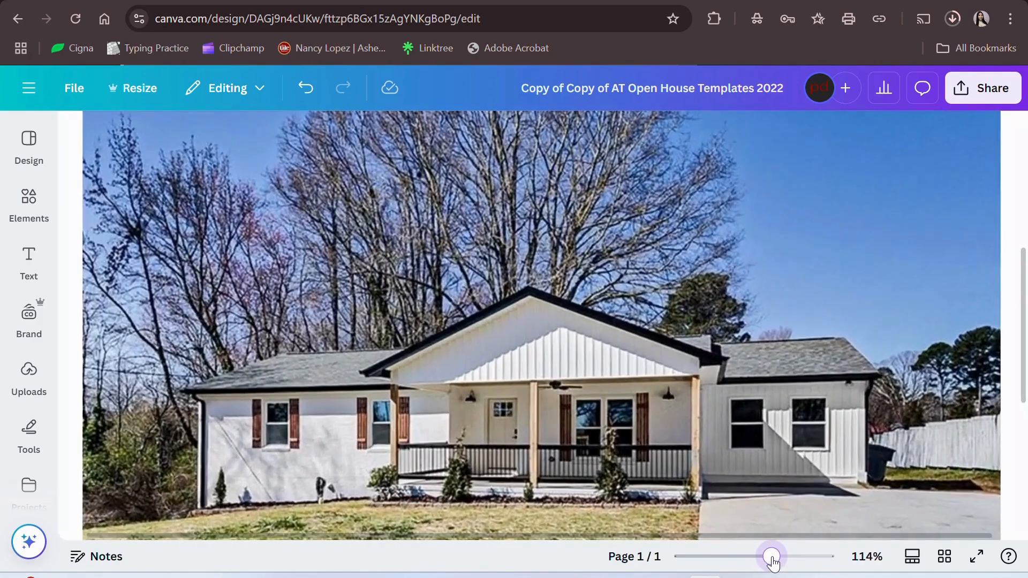
scroll(487, 384, down, 6)
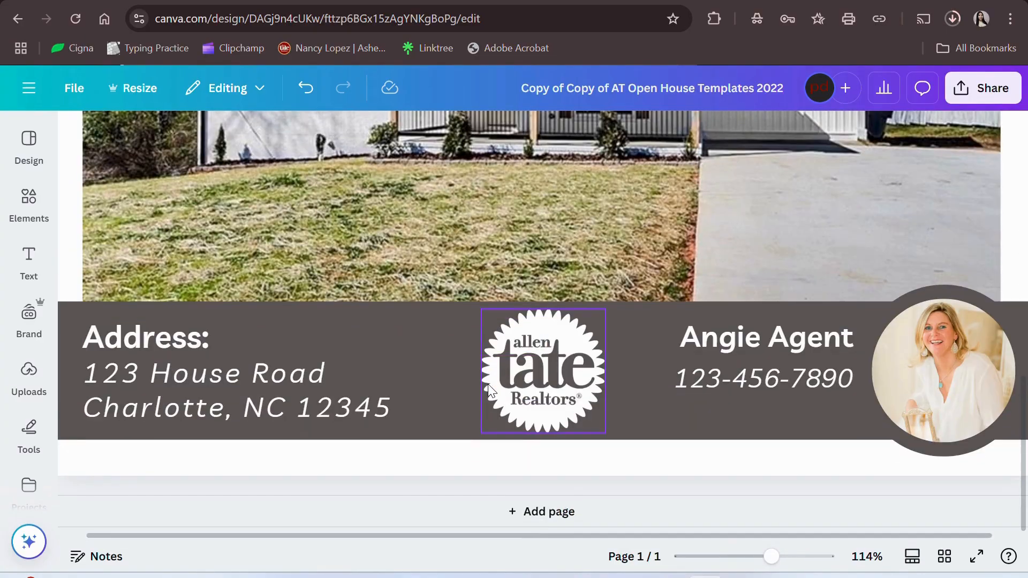
click(226, 371)
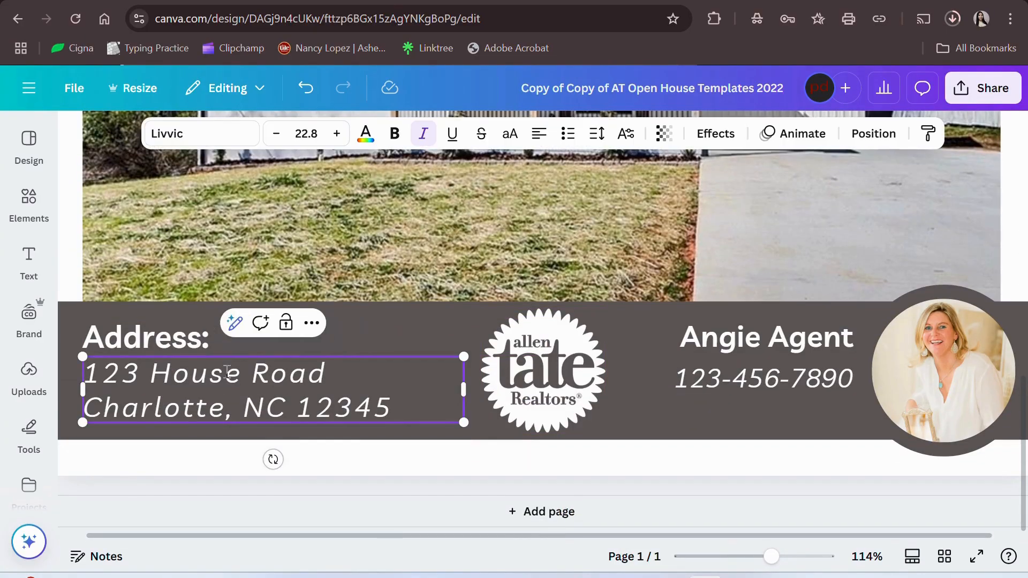
drag(416, 407, 88, 379)
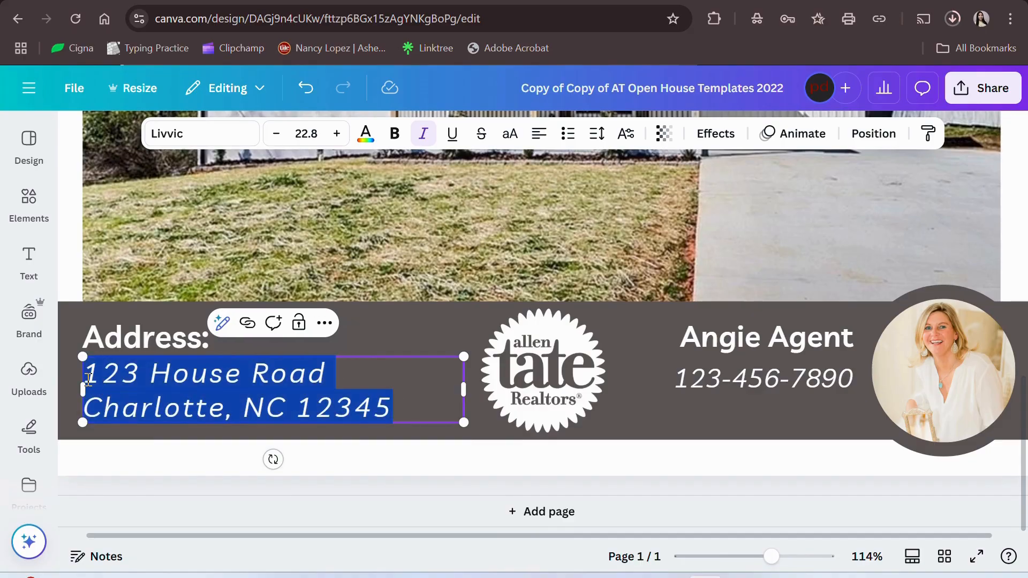
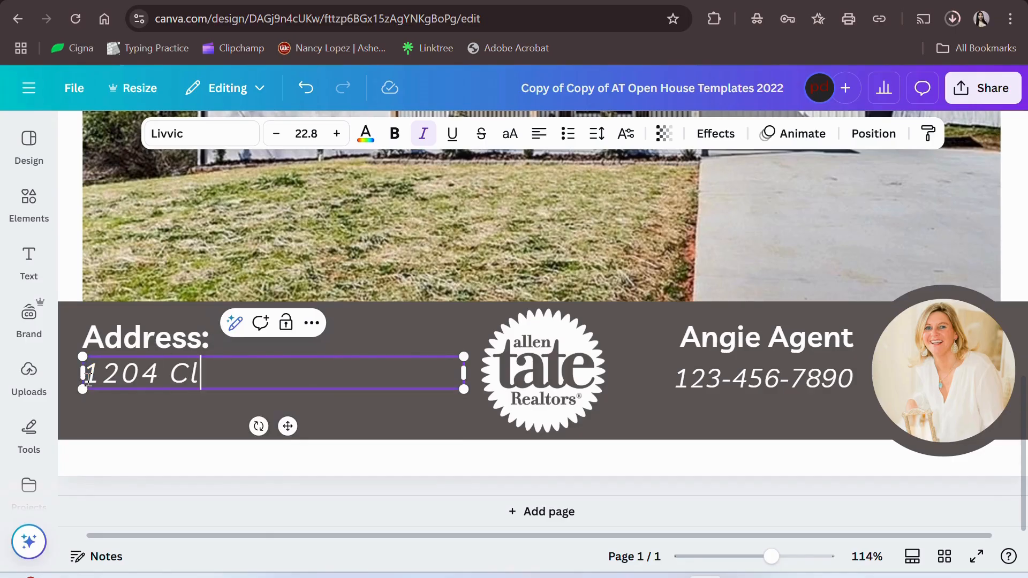
key(Return)
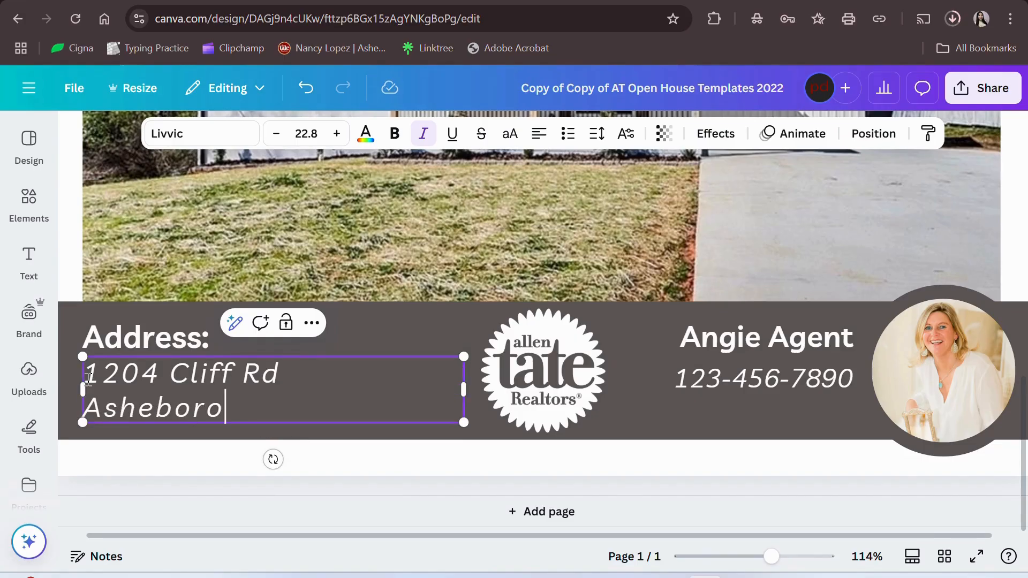
key(Escape)
click(314, 406)
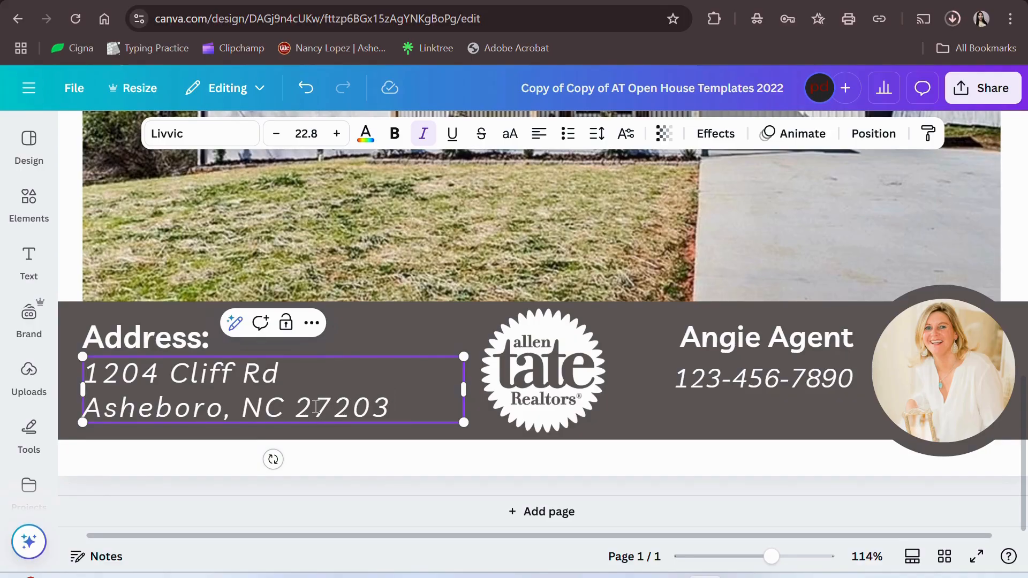
- Replace the footer's placeholder phone number with the agent's phone number
double_click(724, 373)
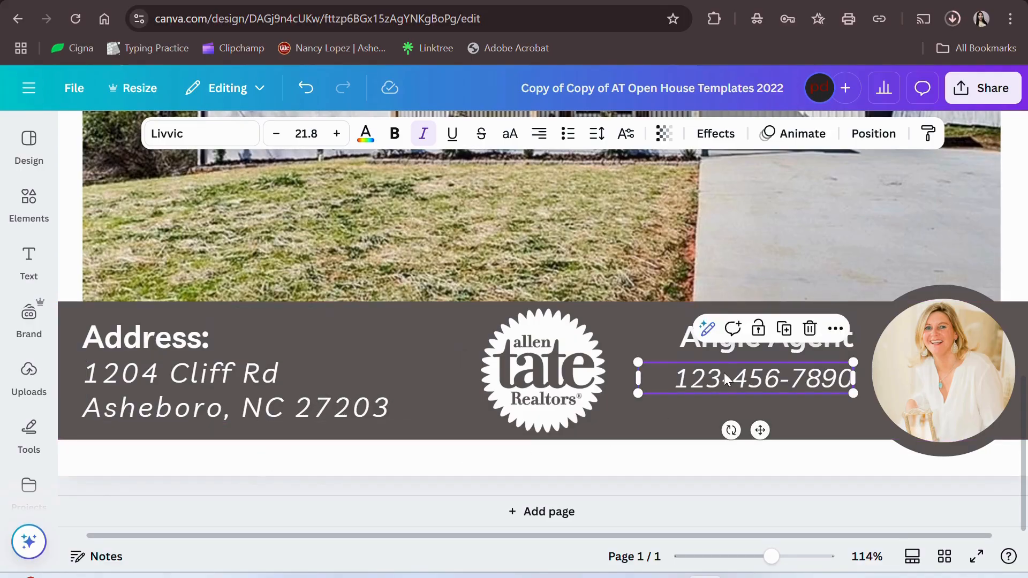
triple_click(724, 373)
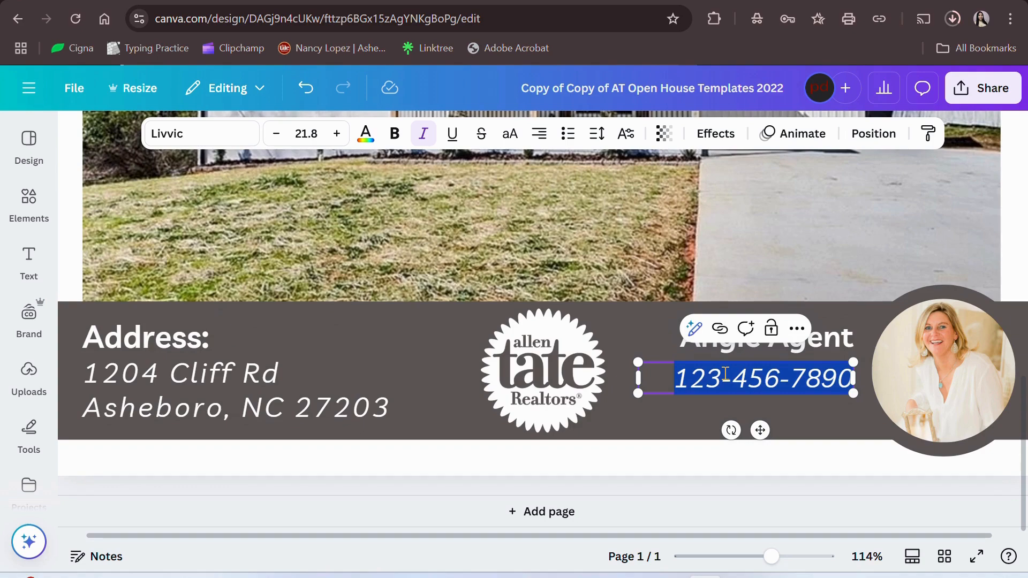
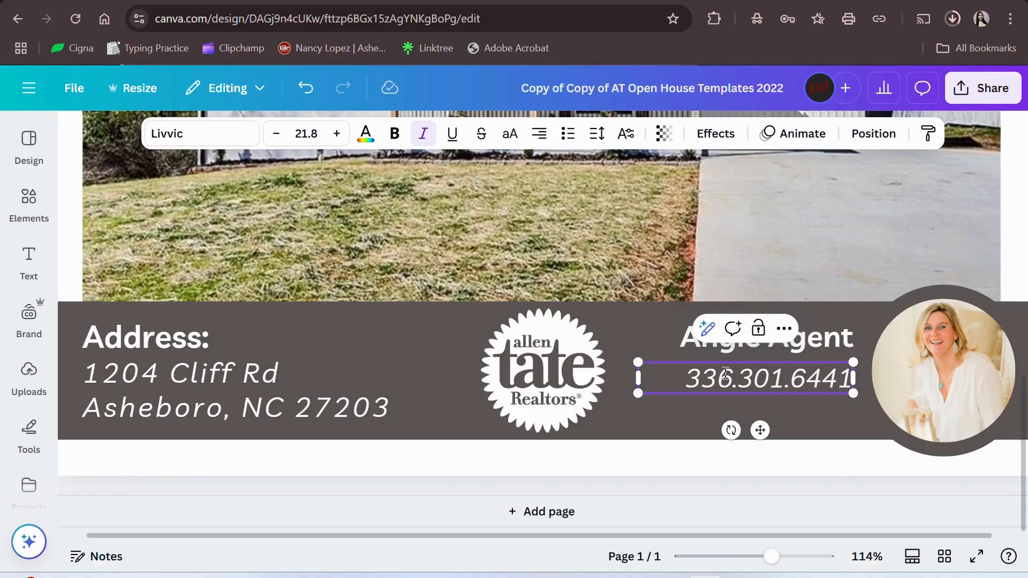
- Replace the placeholder agent name with the listing agent's full name, correcting typos
click(827, 337)
double_click(826, 338)
text(Lo)
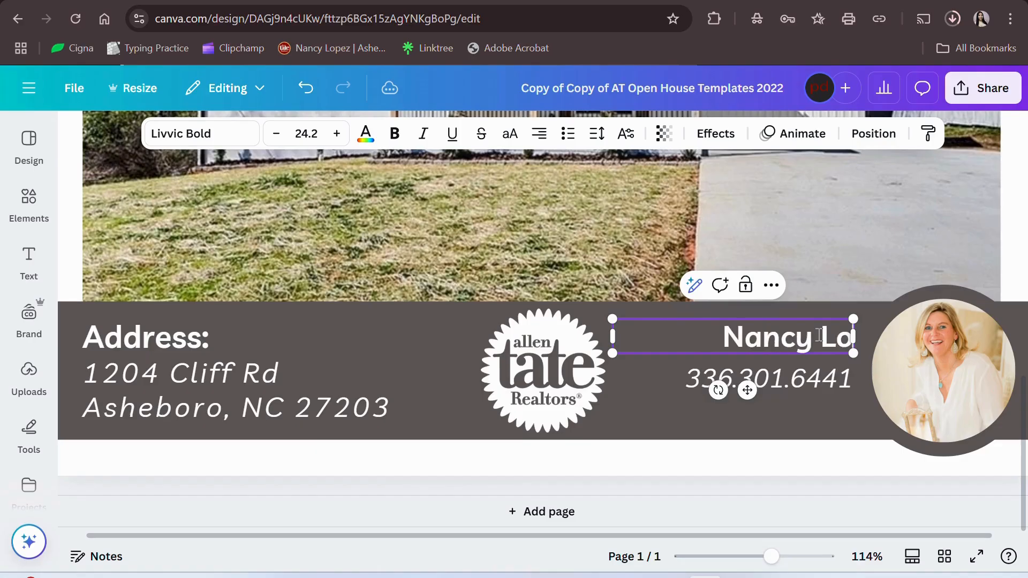
text(pez)
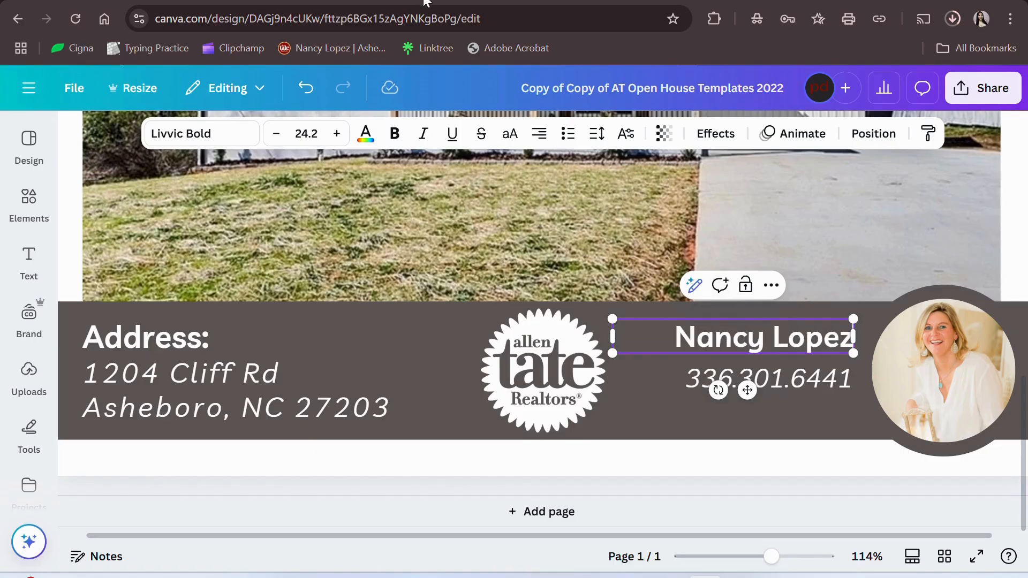
drag(772, 567, 751, 570)
scroll(859, 323, up, 2)
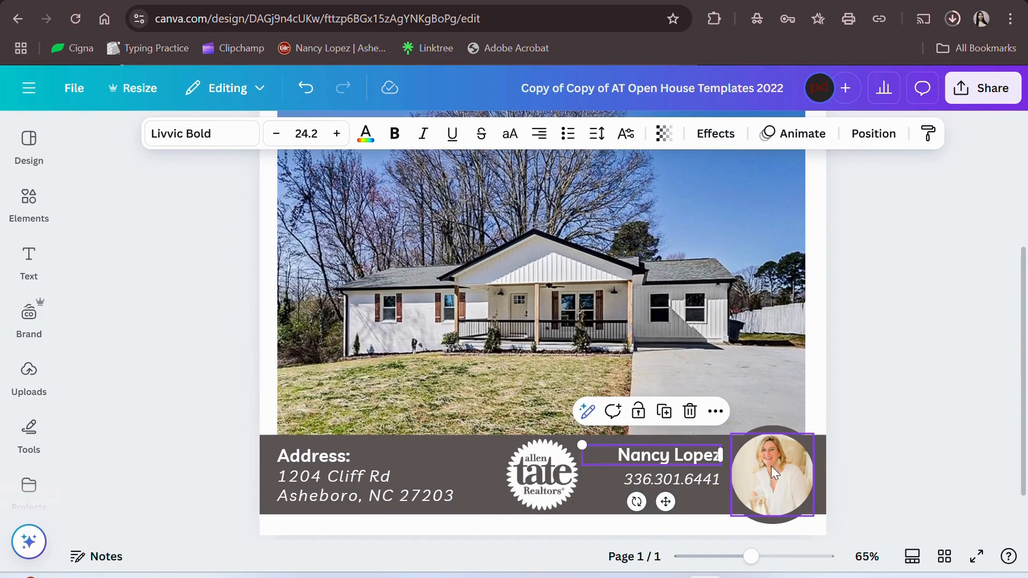
- Move the house image in Uploads to the trash
click(21, 385)
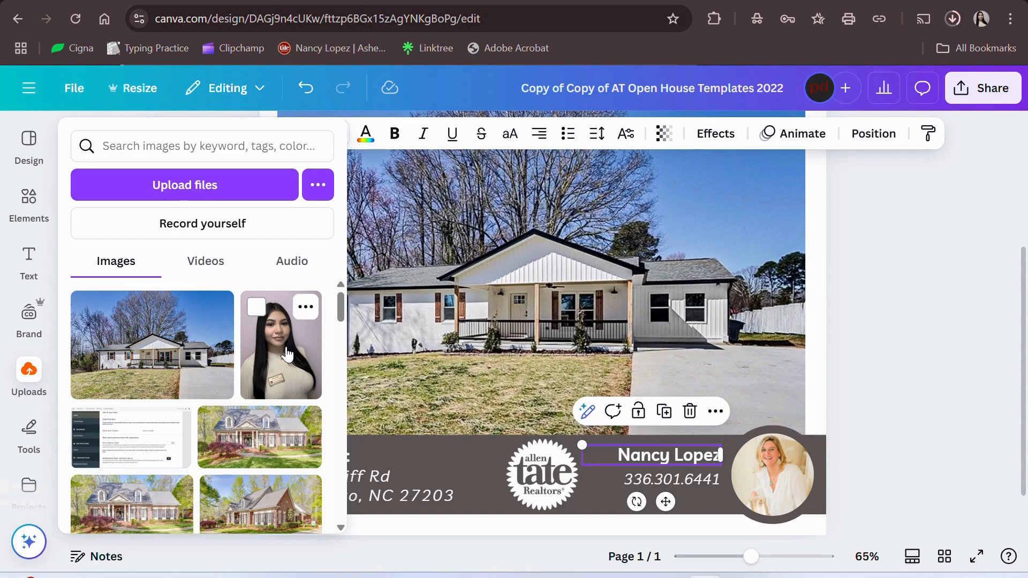
scroll(217, 404, down, 2)
scroll(216, 404, down, 3)
scroll(217, 404, up, 5)
click(217, 307)
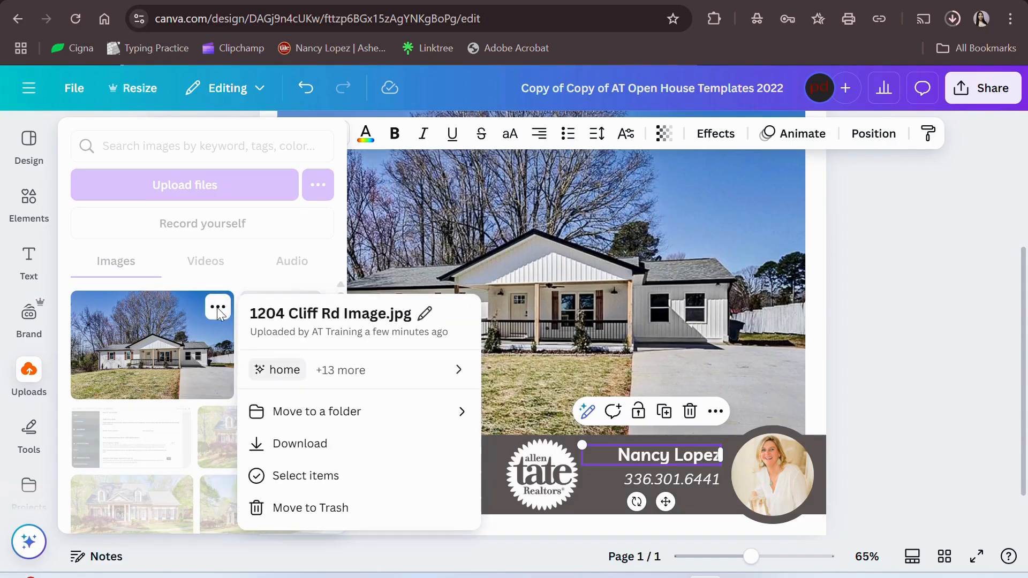
click(302, 515)
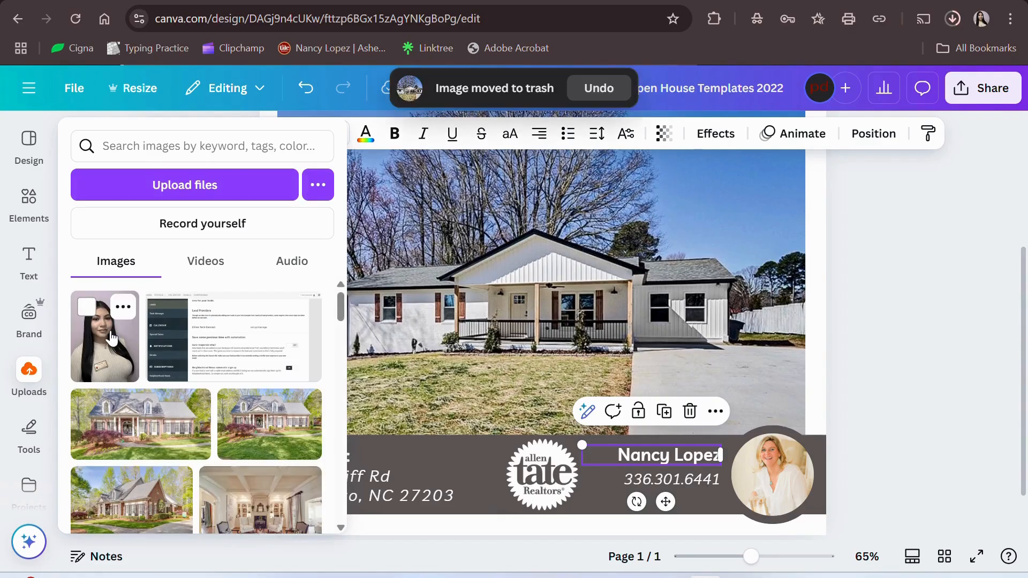
- Drag the woman's uploaded photo into the flyer's round headshot frame
scroll(154, 413, down, 3)
scroll(154, 413, up, 3)
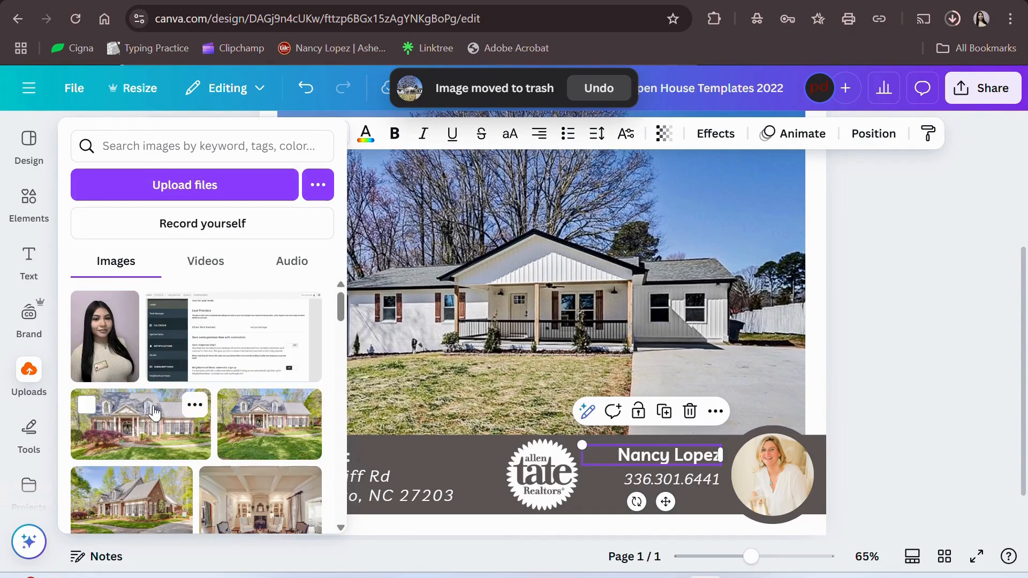
drag(97, 316, 407, 349)
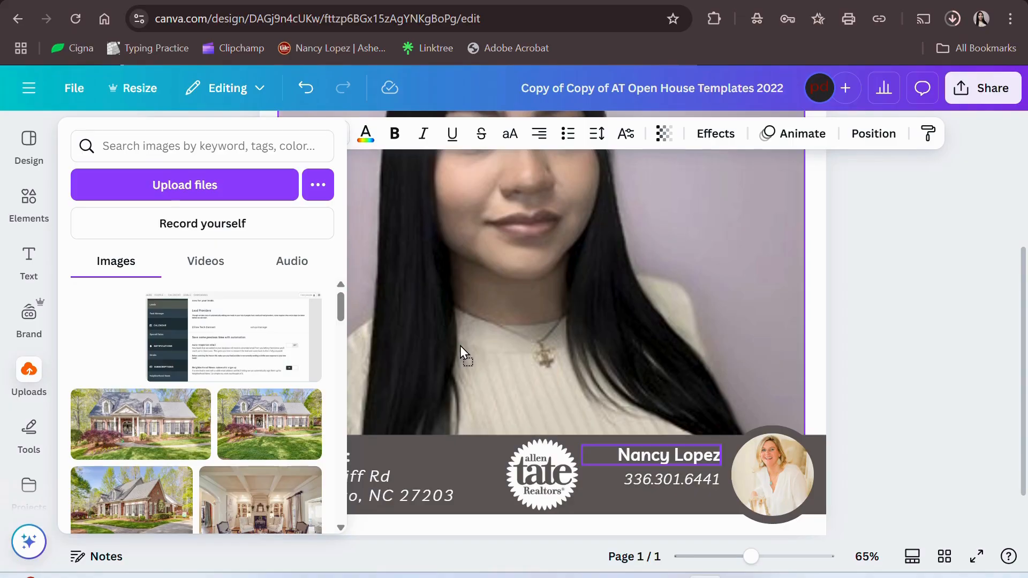
drag(460, 346, 778, 470)
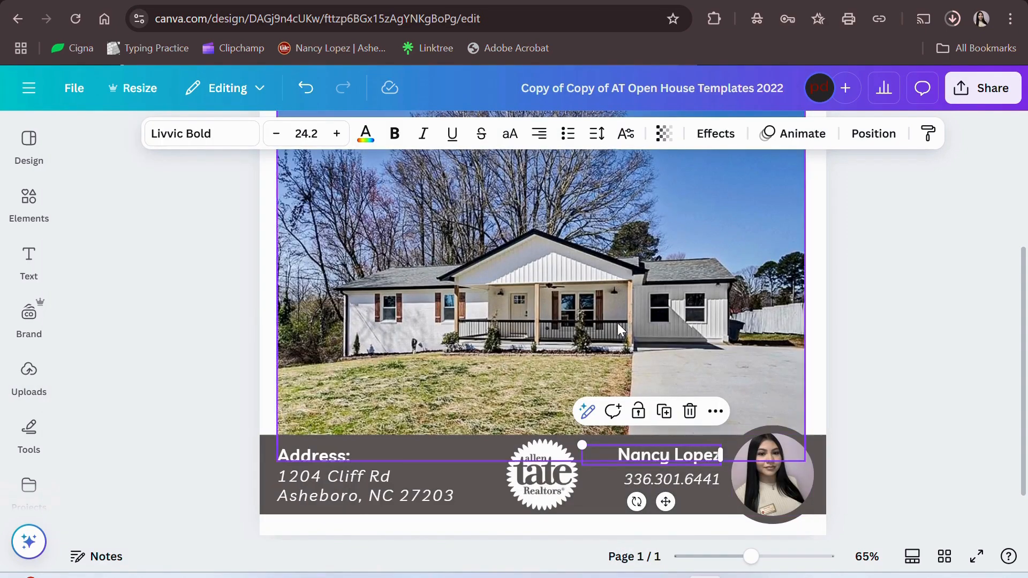
- Crop the agent's headshot, shifting her photo slightly lower within the circle, then deselect it
click(757, 477)
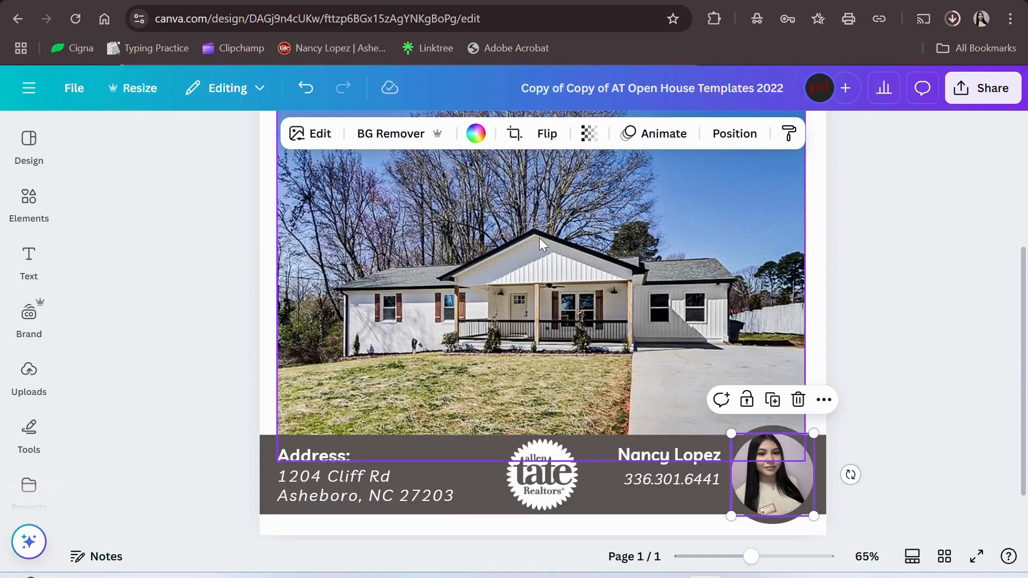
click(517, 137)
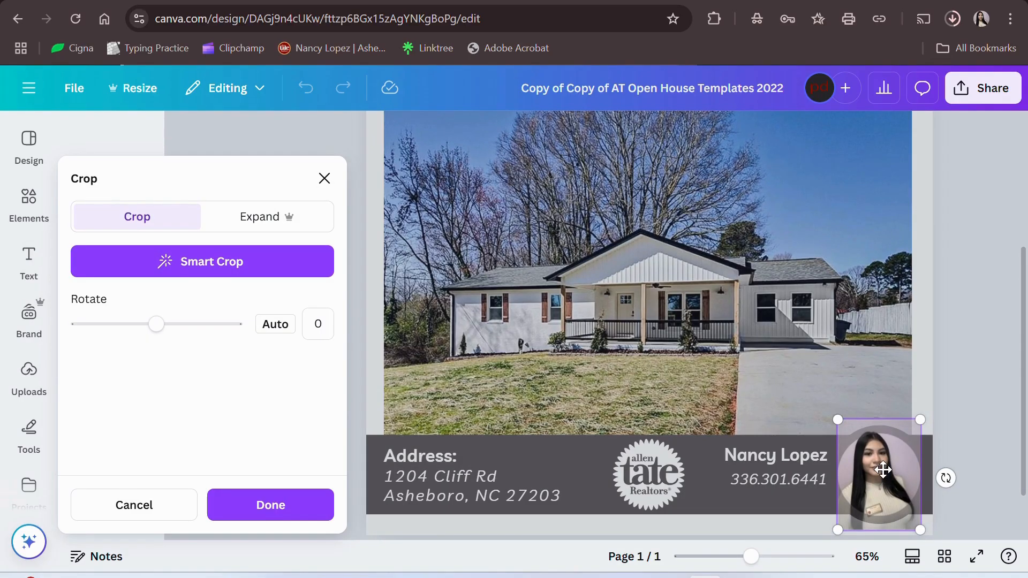
drag(883, 476, 882, 485)
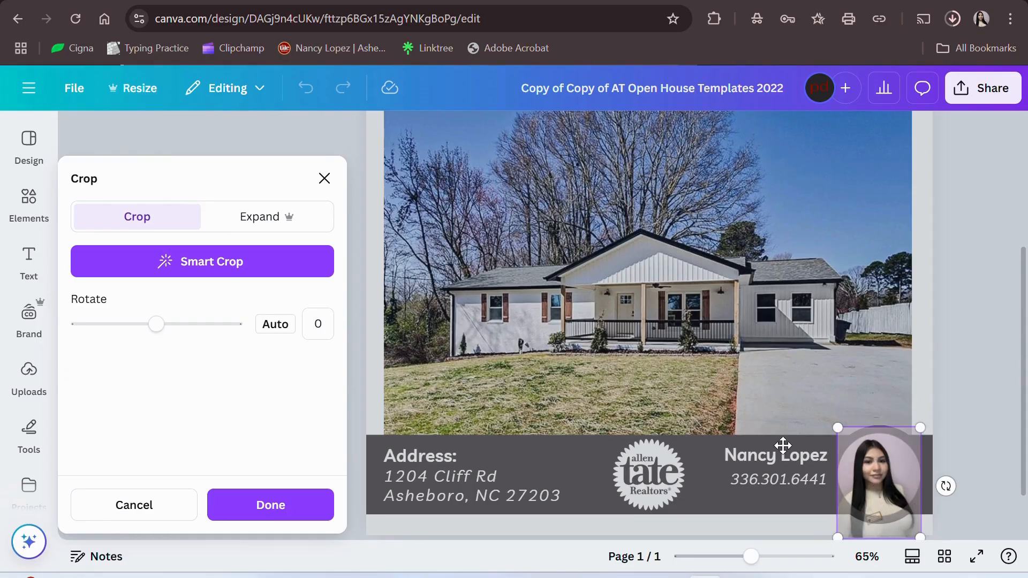
click(257, 505)
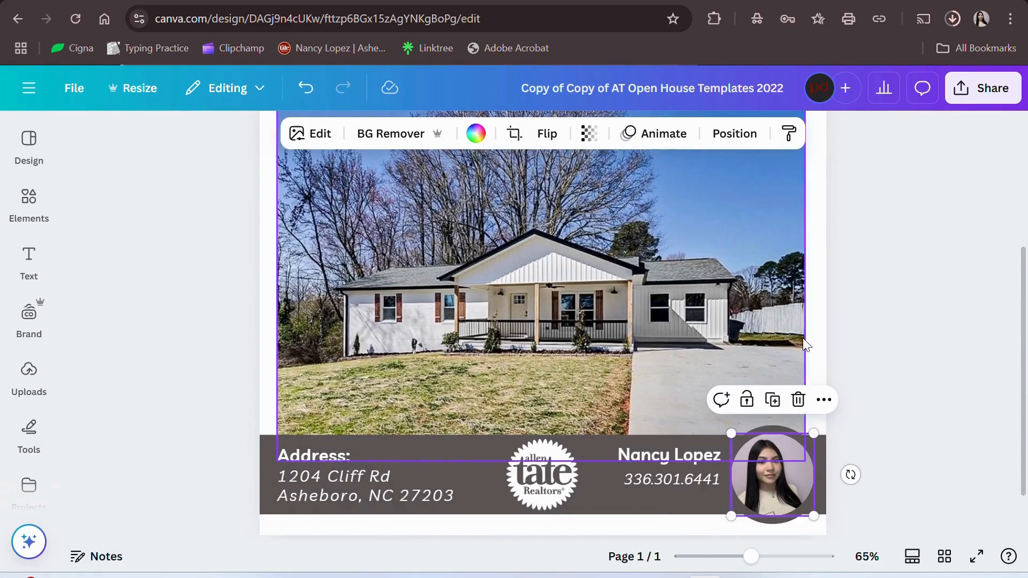
click(905, 343)
scroll(904, 372, up, 3)
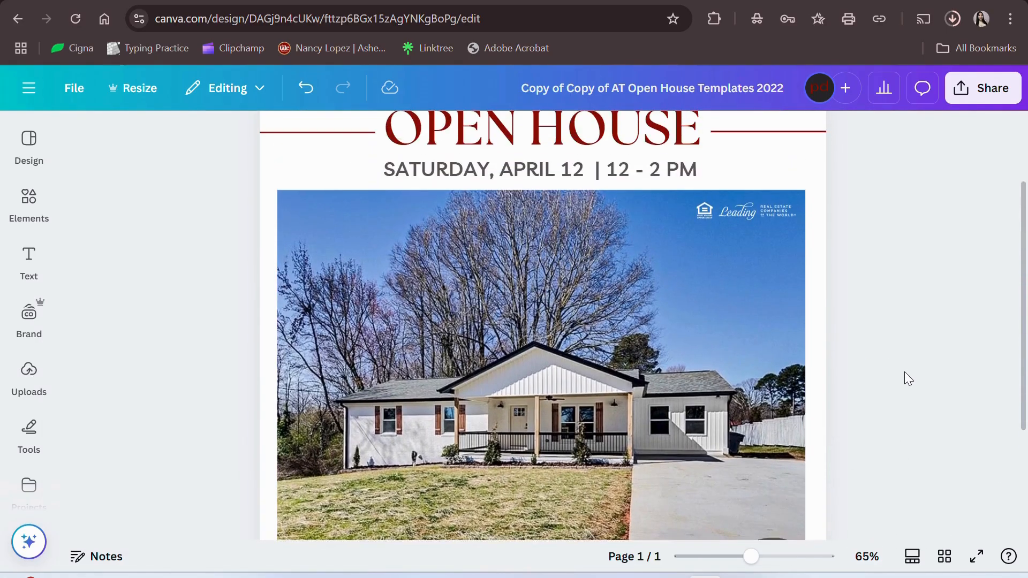
scroll(904, 373, down, 1)
scroll(904, 373, down, 3)
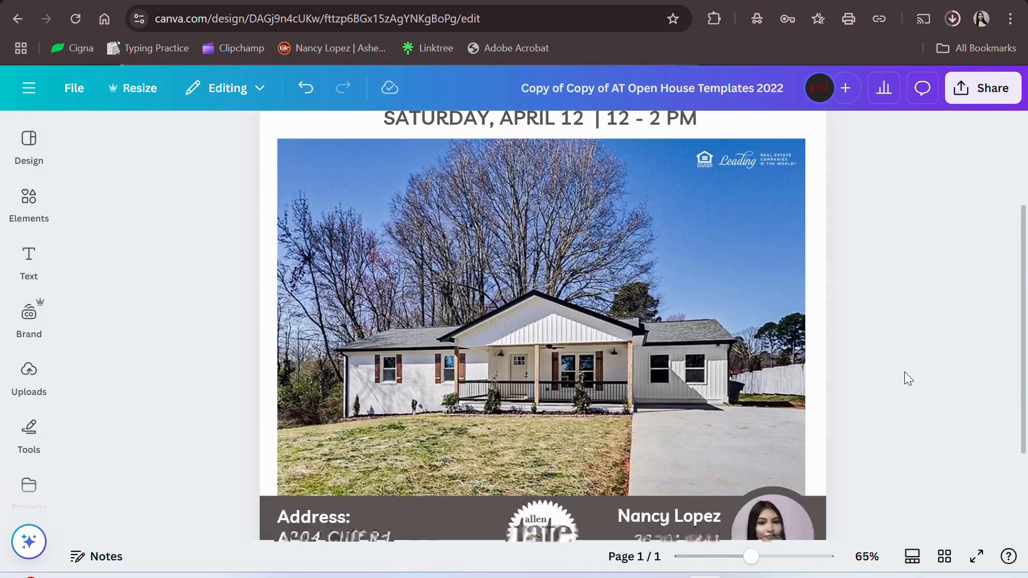
scroll(905, 372, up, 4)
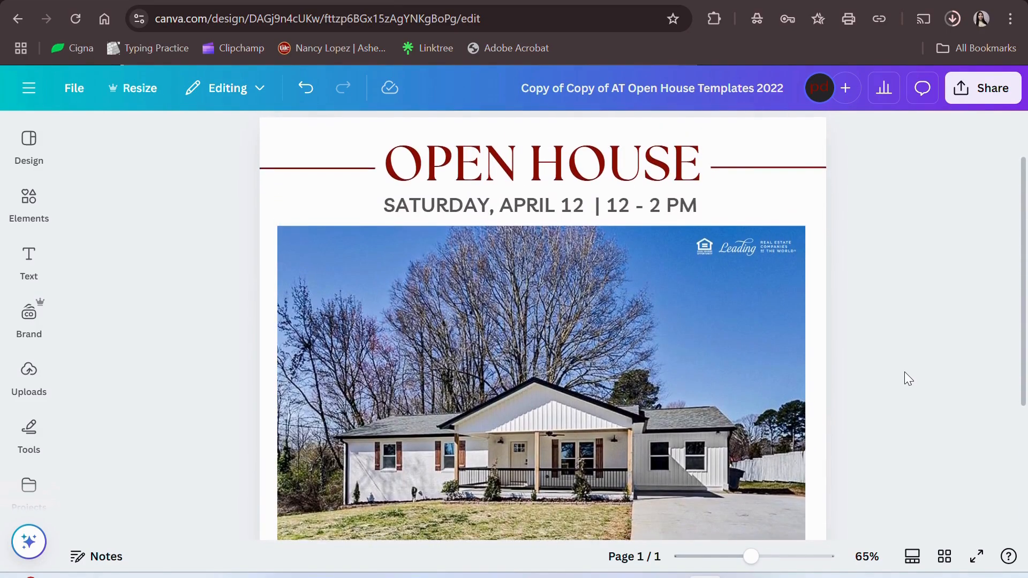
scroll(905, 373, down, 4)
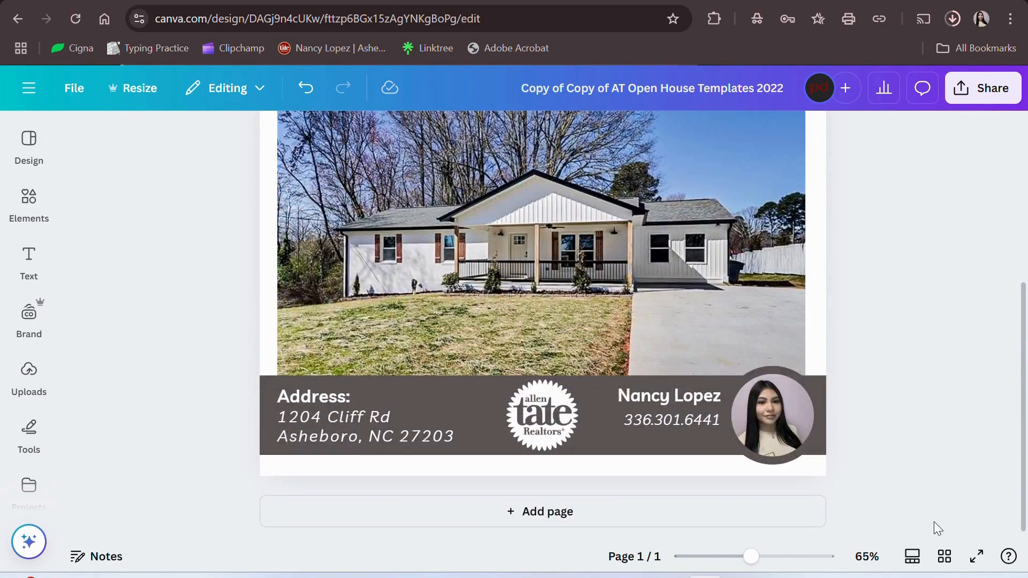
scroll(921, 304, up, 4)
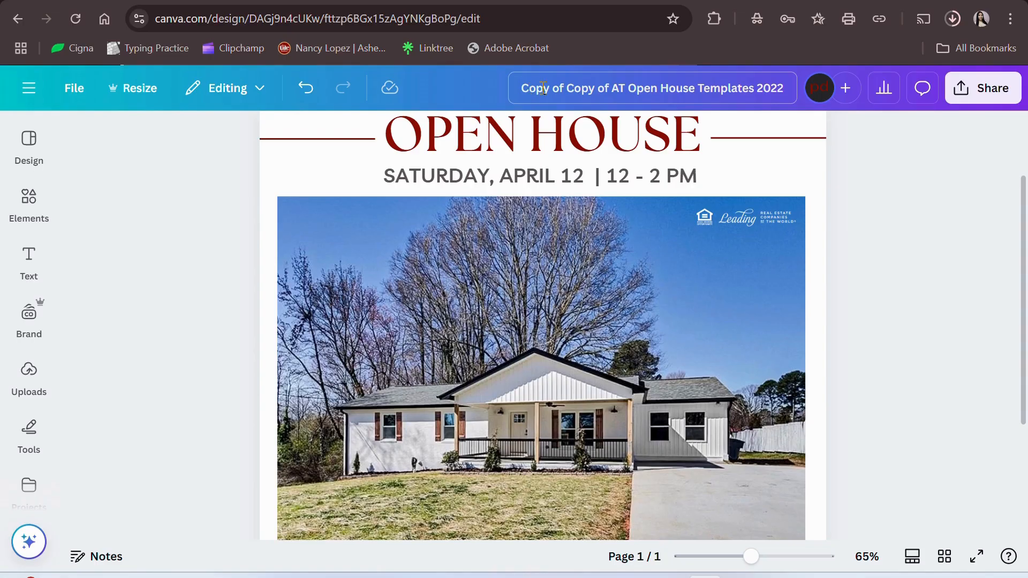
double_click(759, 87)
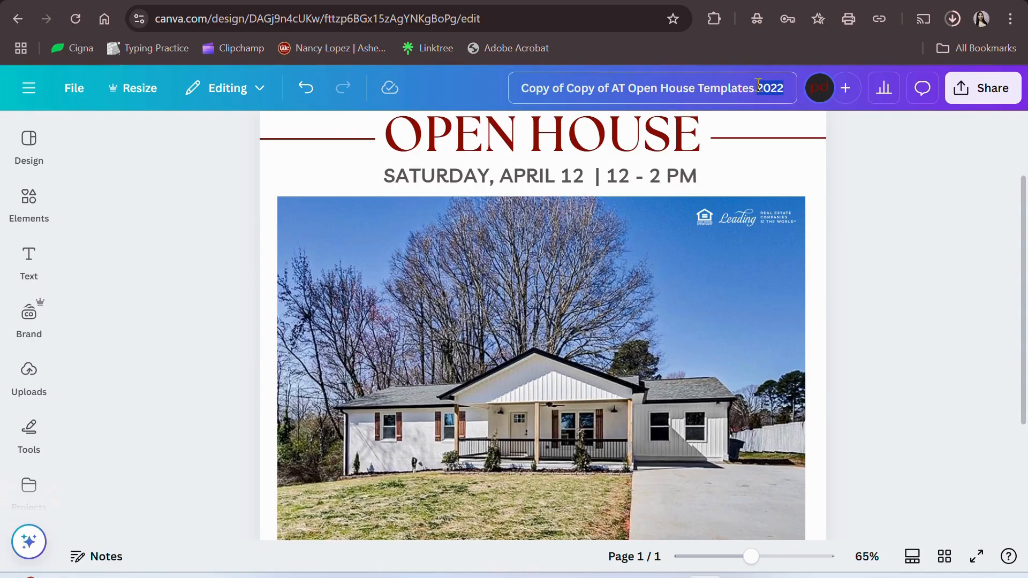
key(ctrl+a)
key(BackSpace)
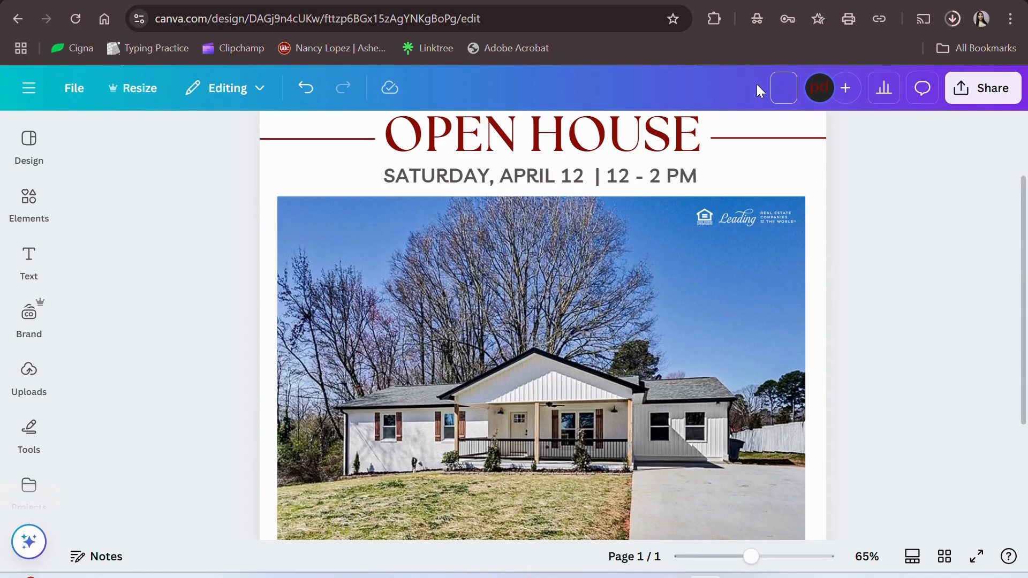
scroll(741, 198, down, 3)
scroll(741, 198, up, 5)
scroll(741, 199, up, 2)
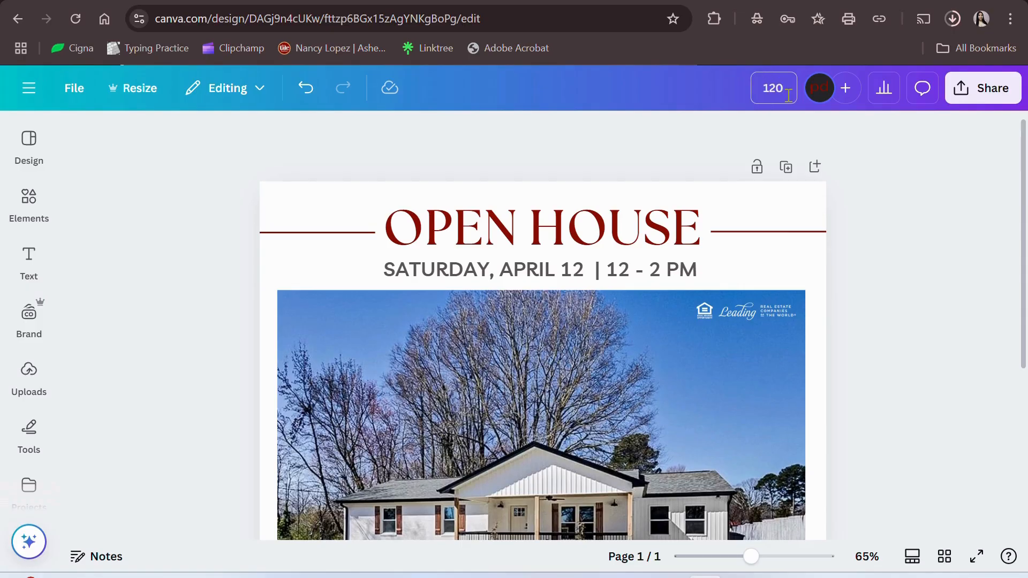
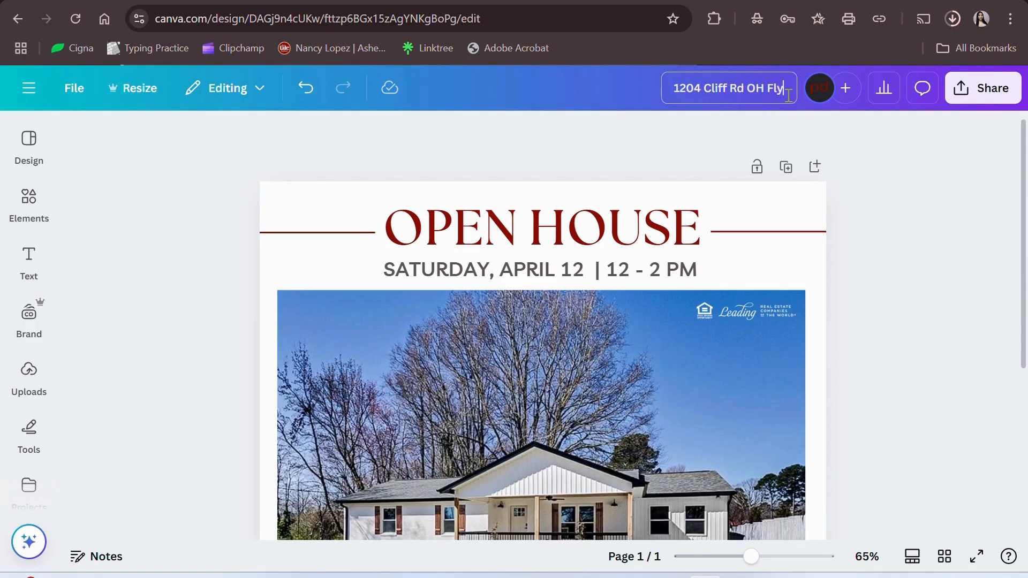
click(903, 193)
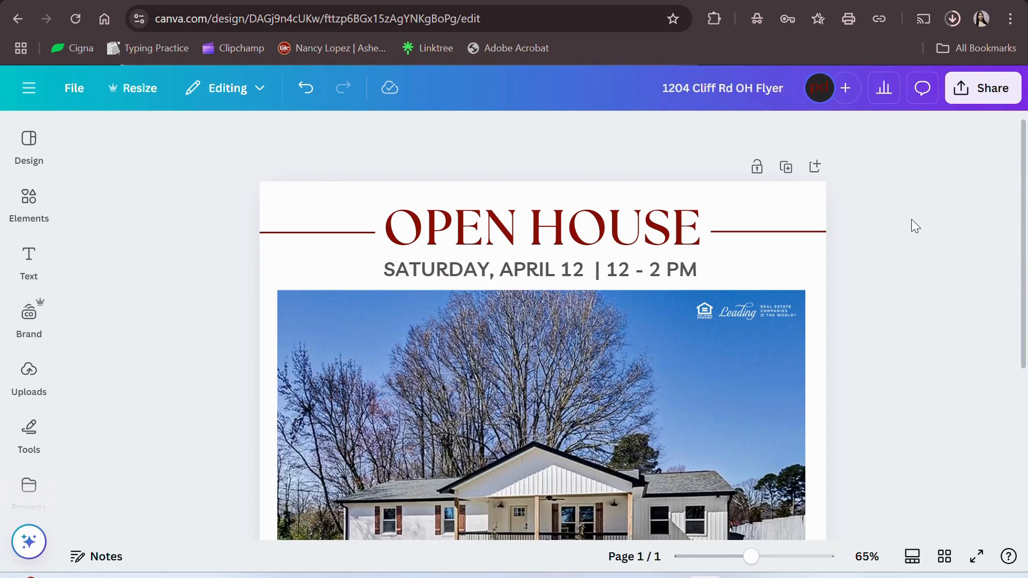
- Download the flyer from Share > Download, keeping PNG as the file type
click(1003, 101)
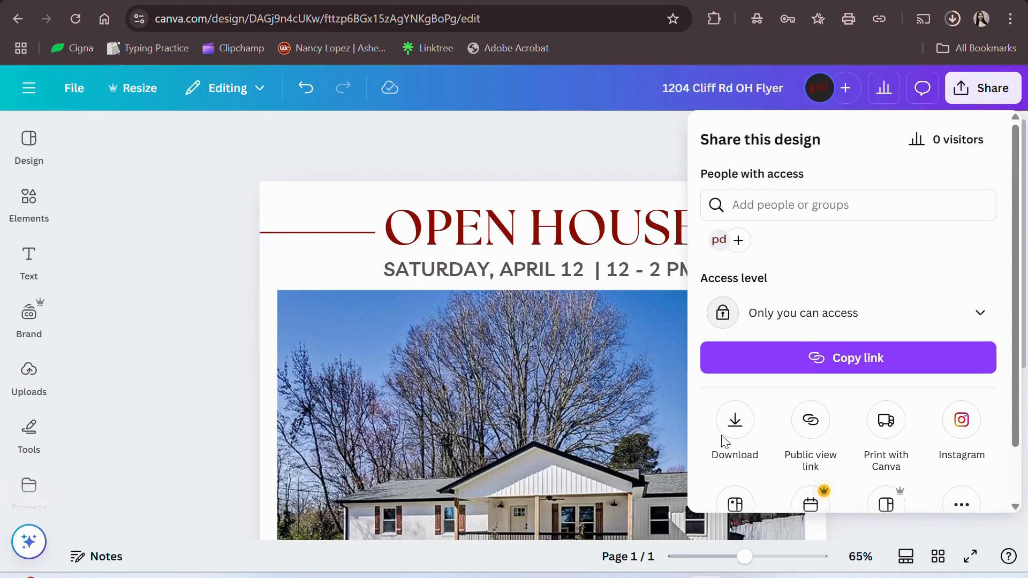
click(733, 423)
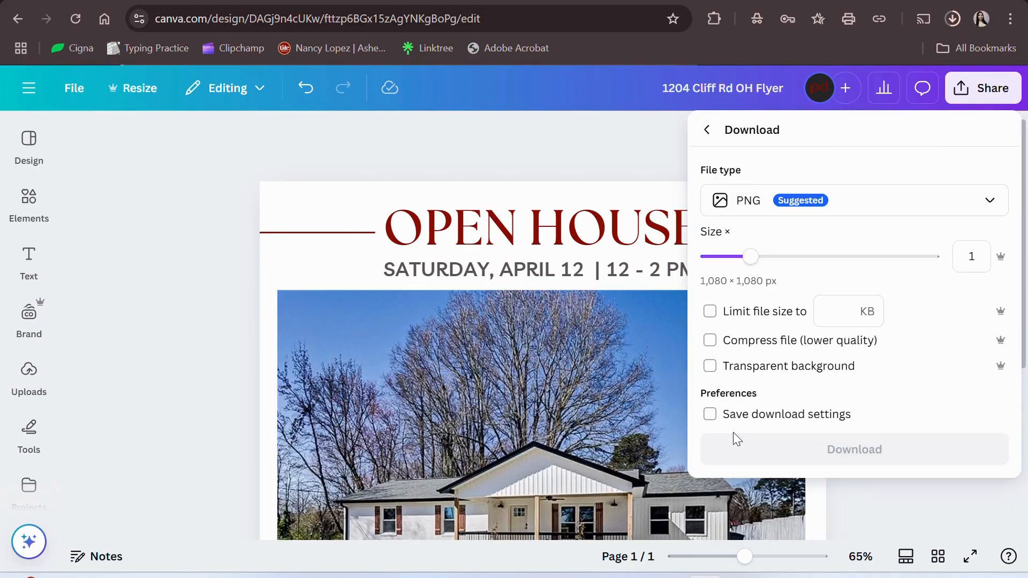
click(837, 213)
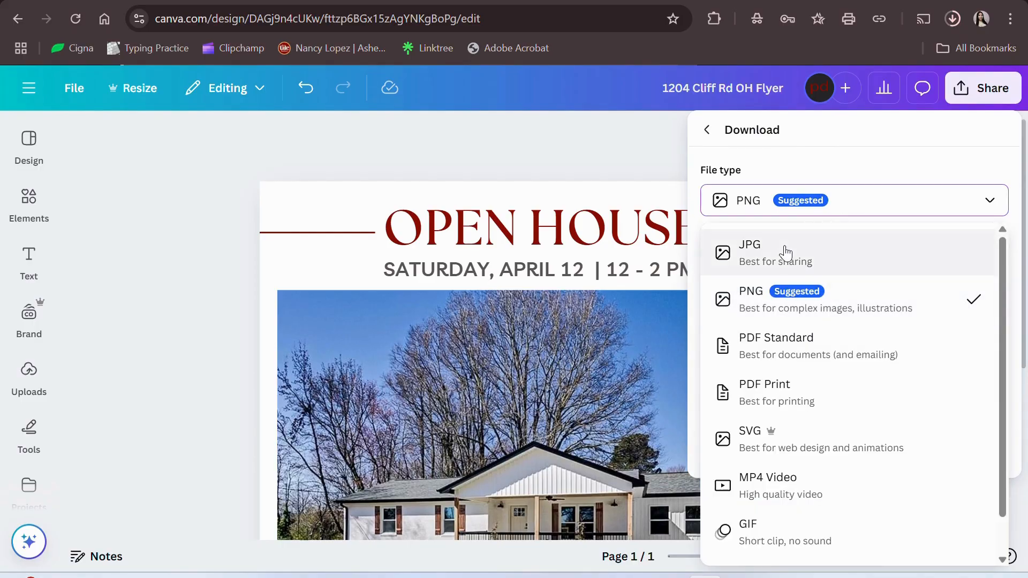
click(776, 307)
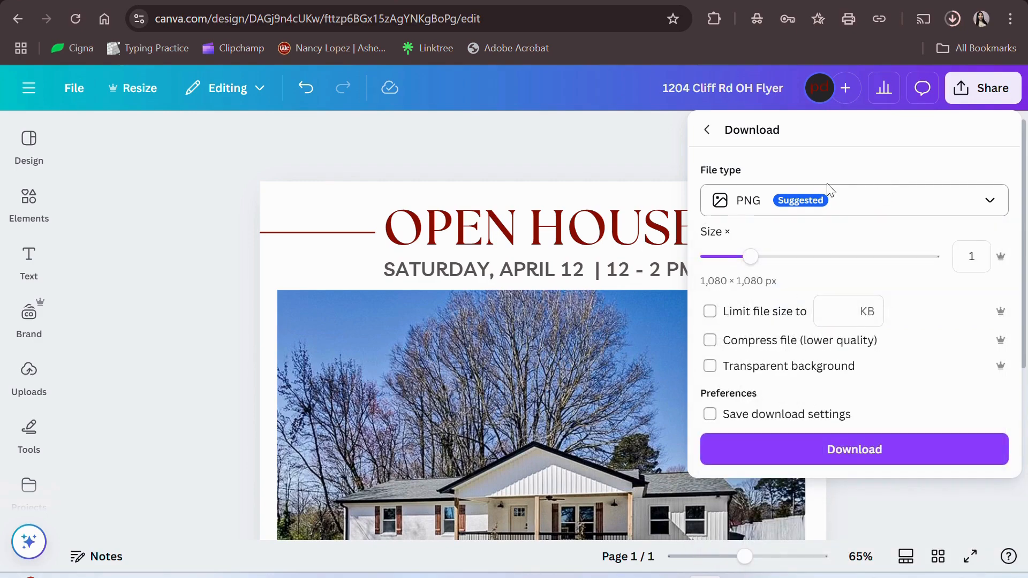
click(918, 210)
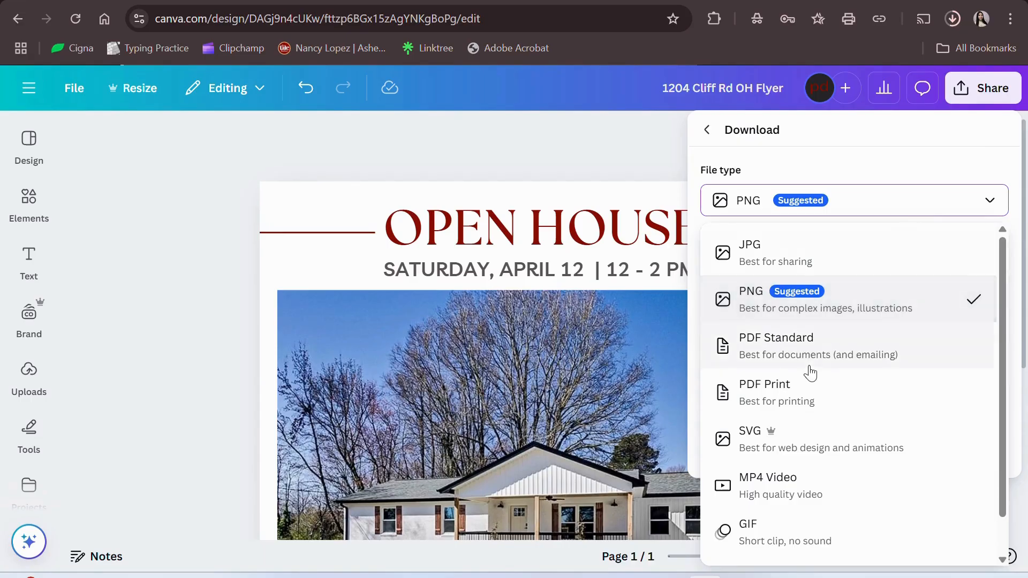
click(749, 292)
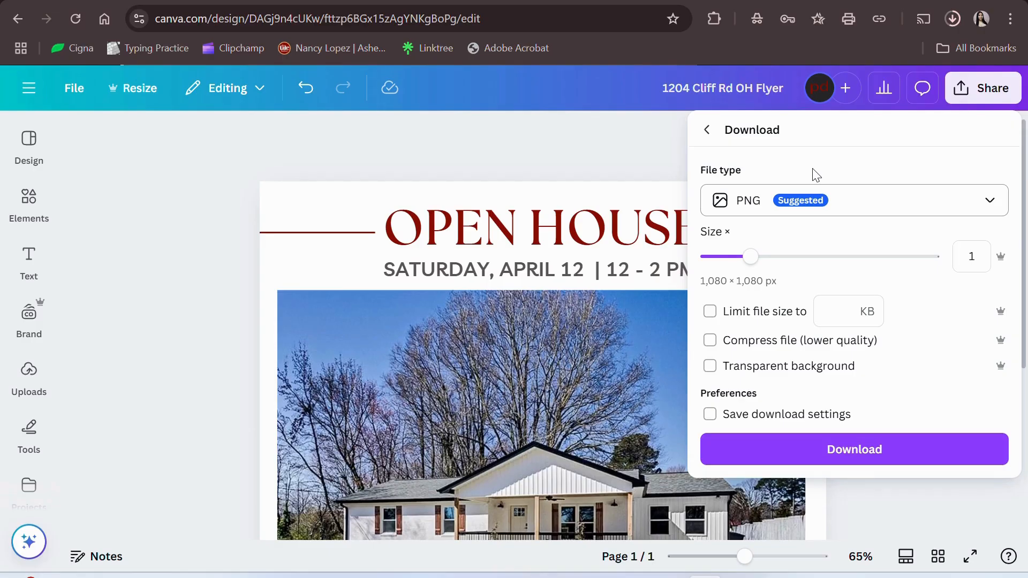
click(838, 454)
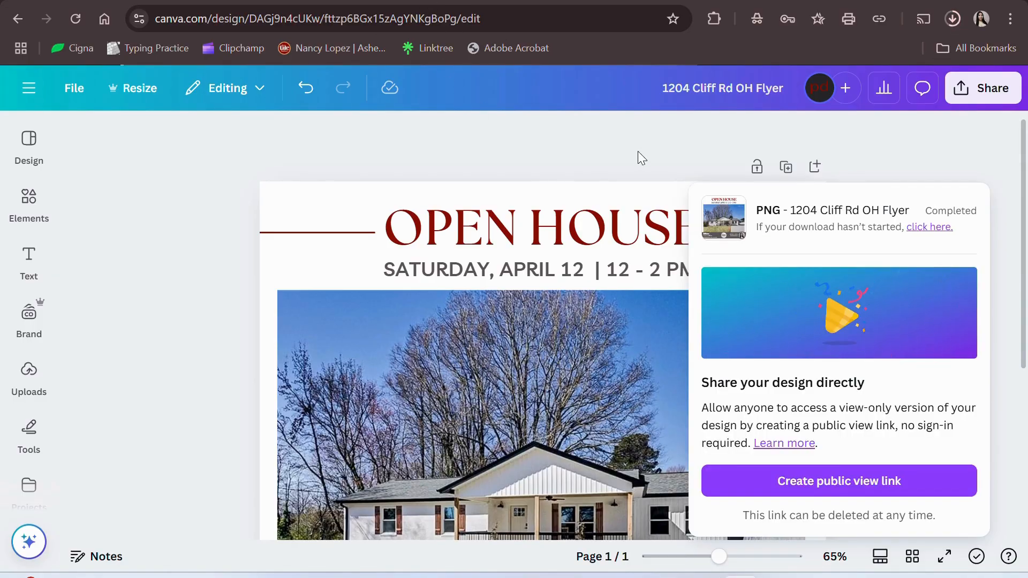
click(953, 24)
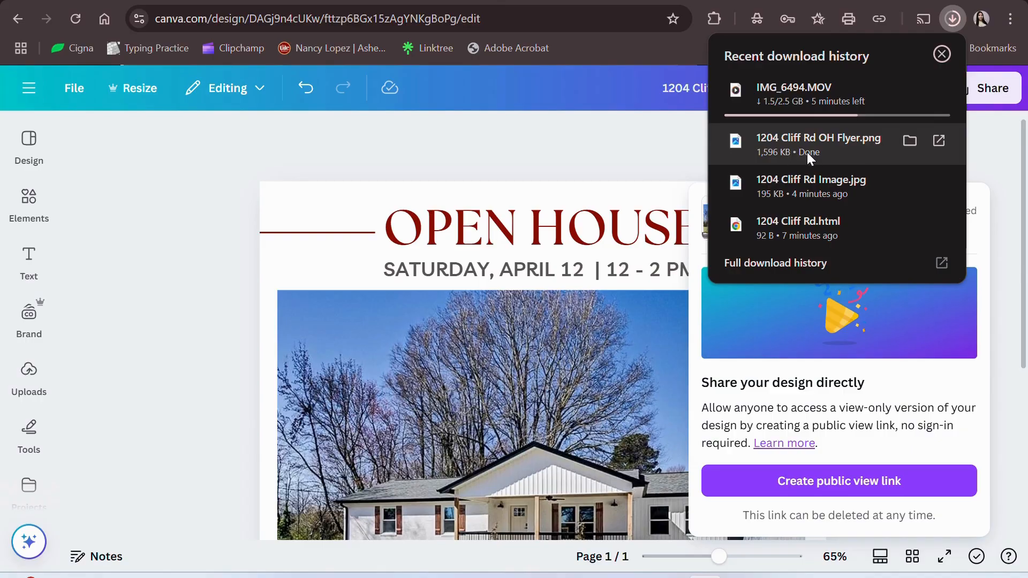
click(625, 146)
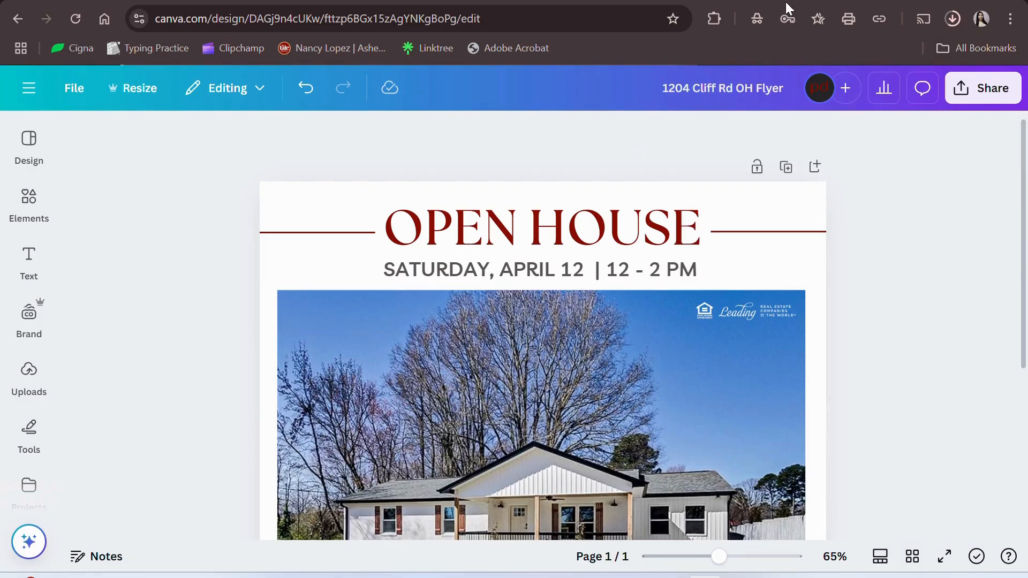
- Load facebook.com in the empty new tab and open the 'What's on your mind' post box
mouse_move(786, 0)
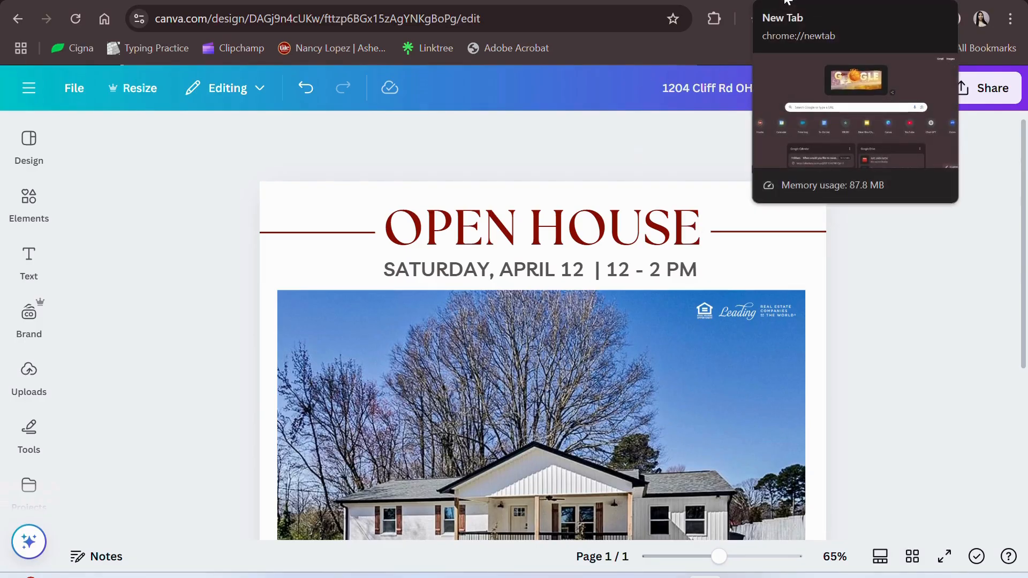
click(786, 1)
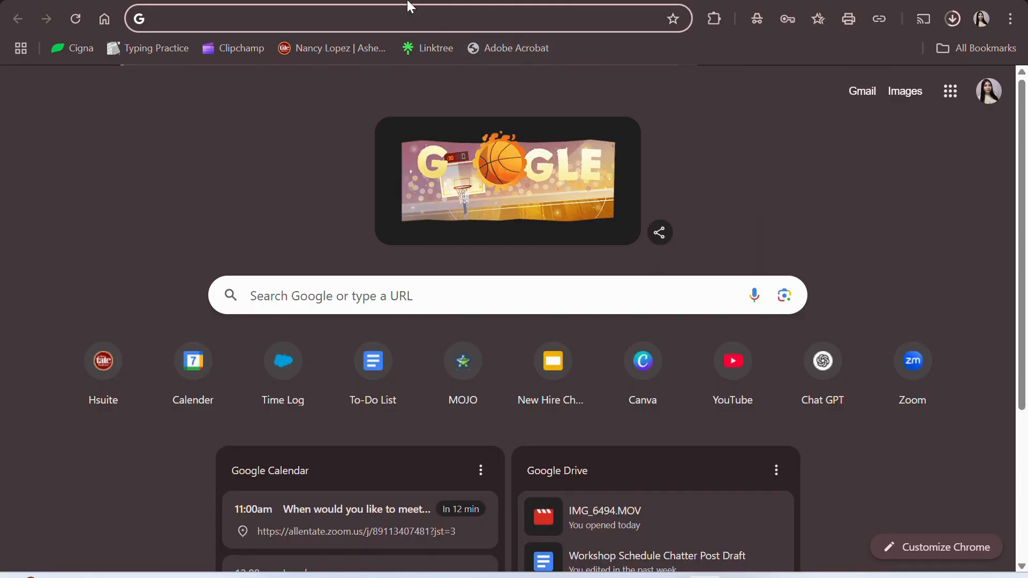
click(396, 13)
text(fae)
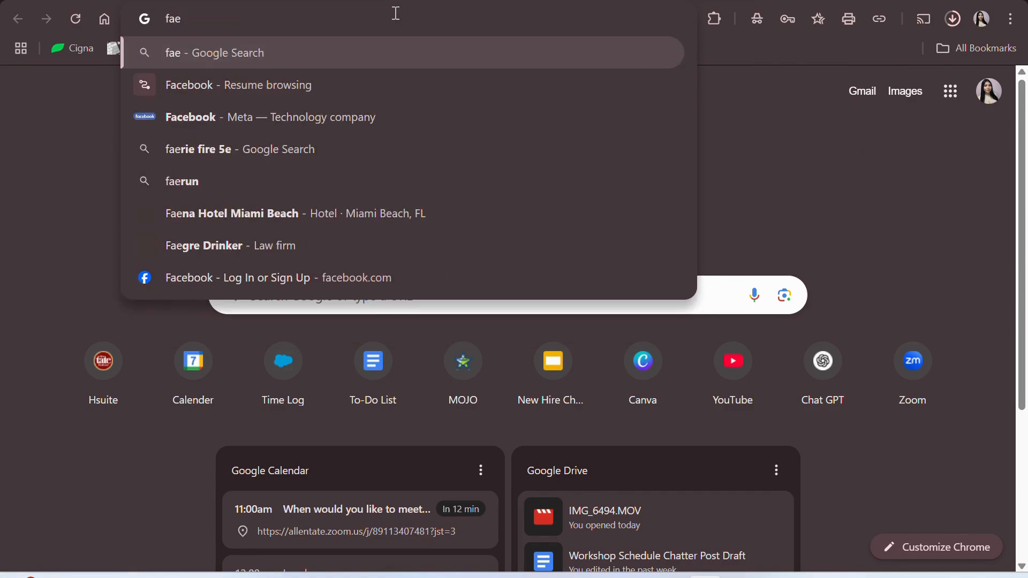
key(BackSpace)
text(cebook.com)
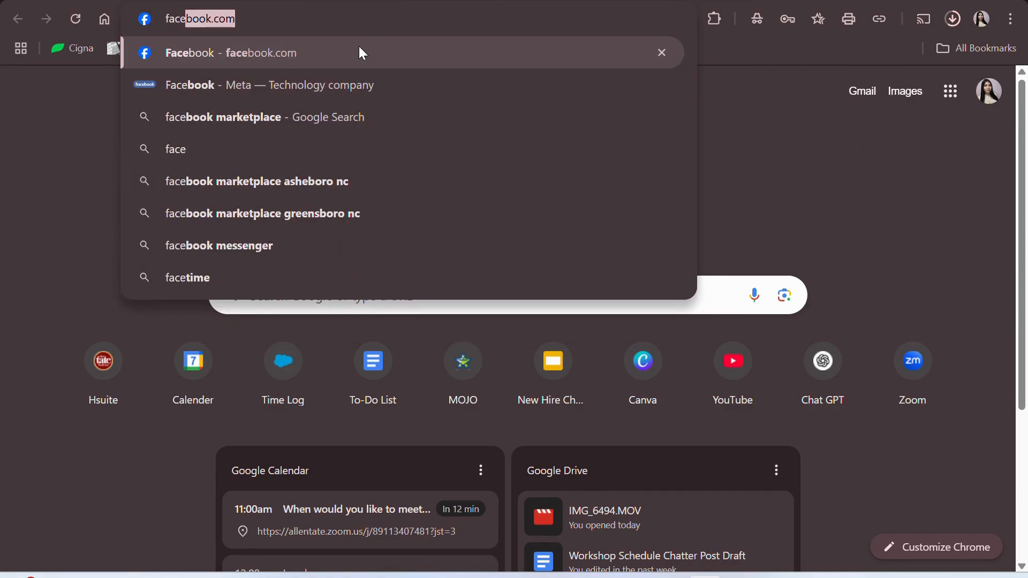
click(360, 52)
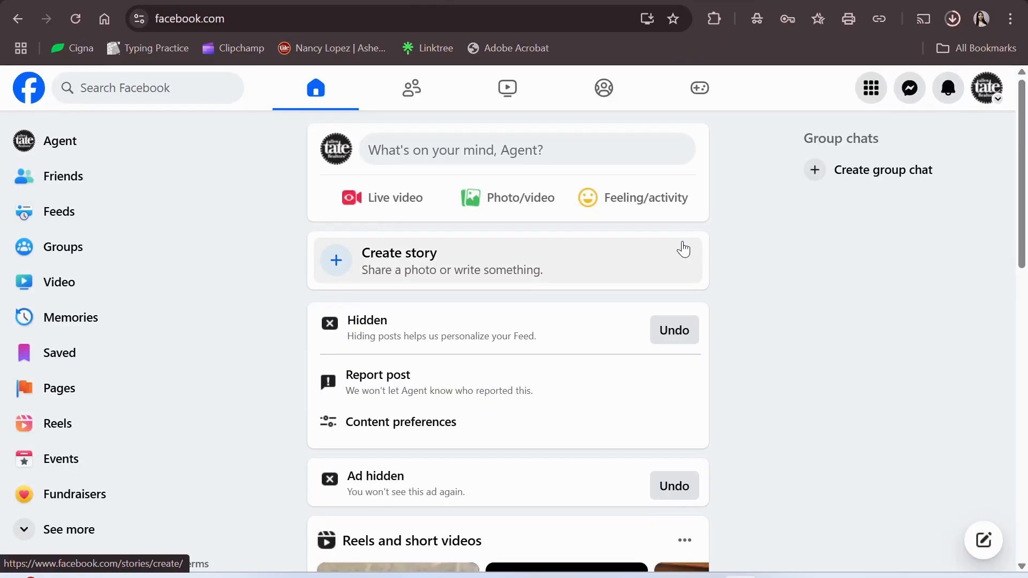
click(487, 148)
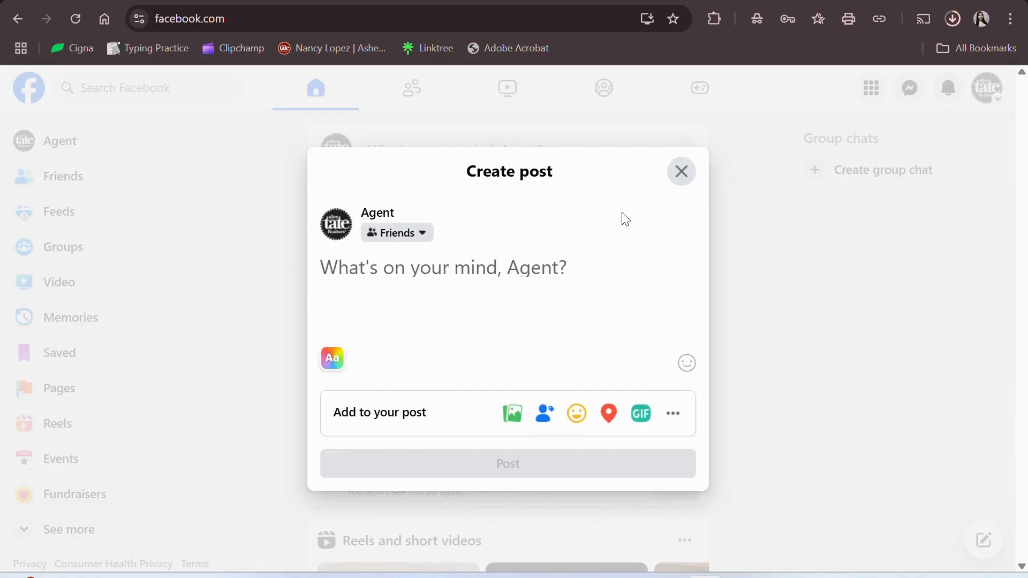
click(875, 1)
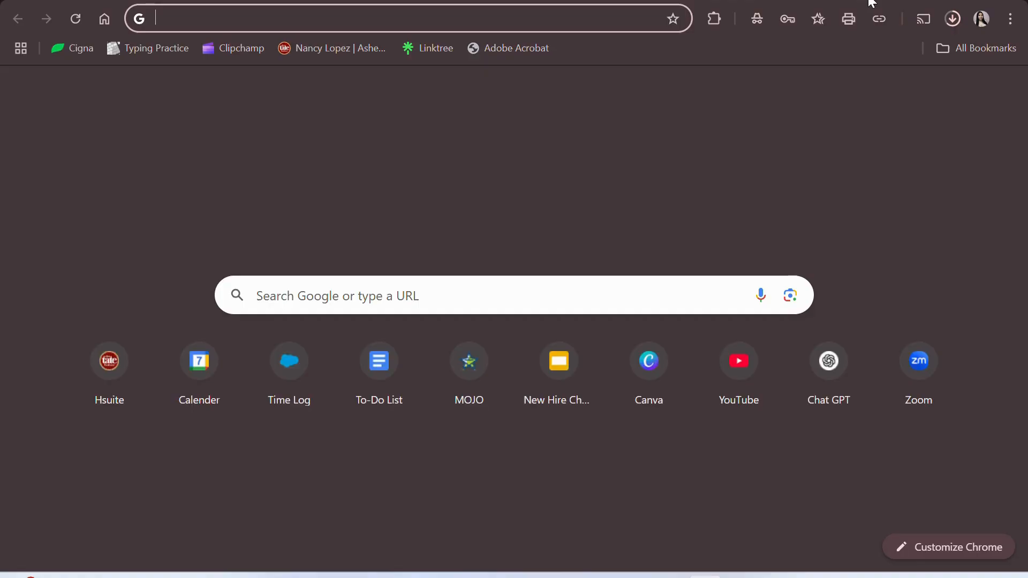
click(351, 50)
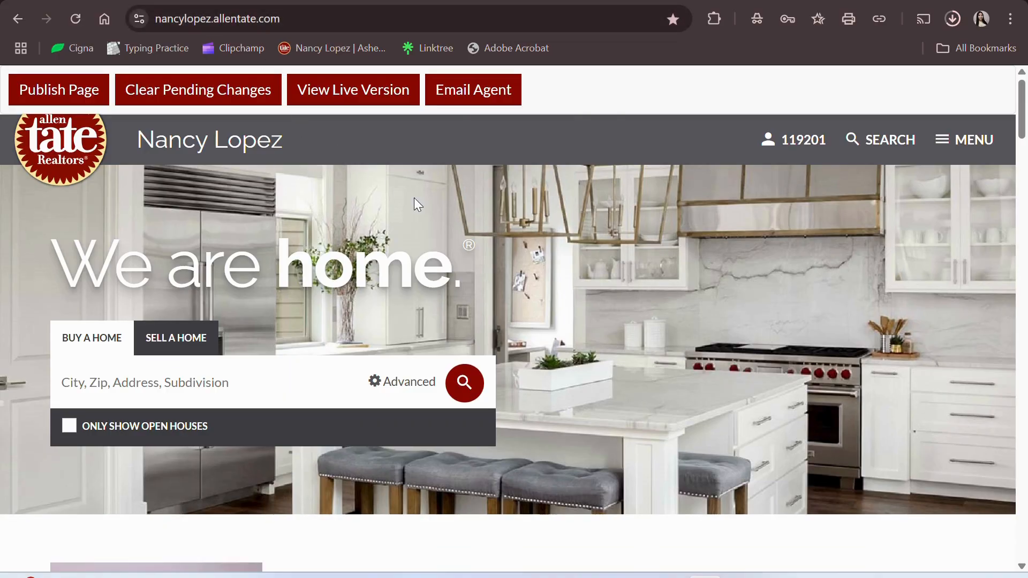
scroll(232, 295, down, 2)
click(233, 296)
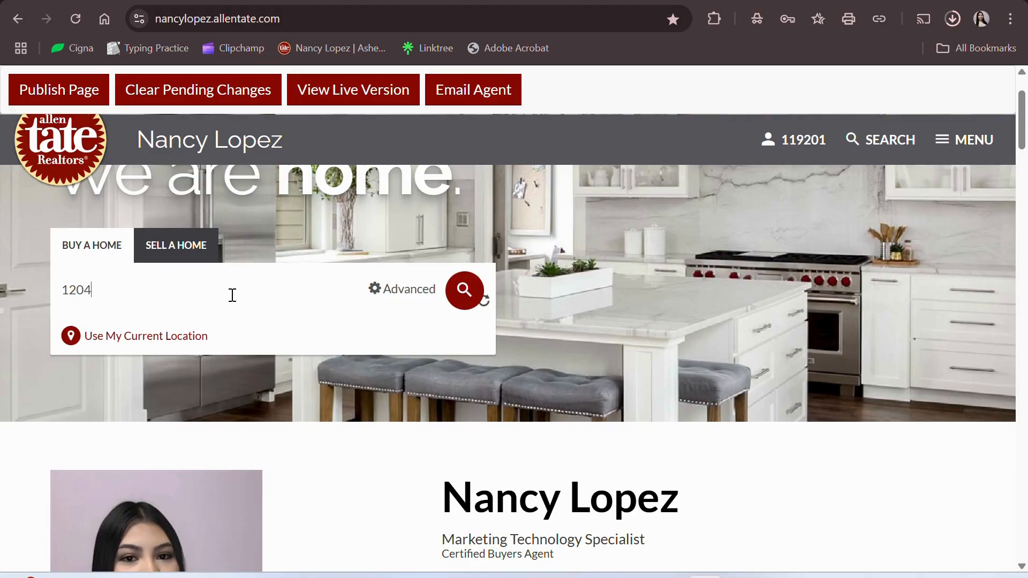
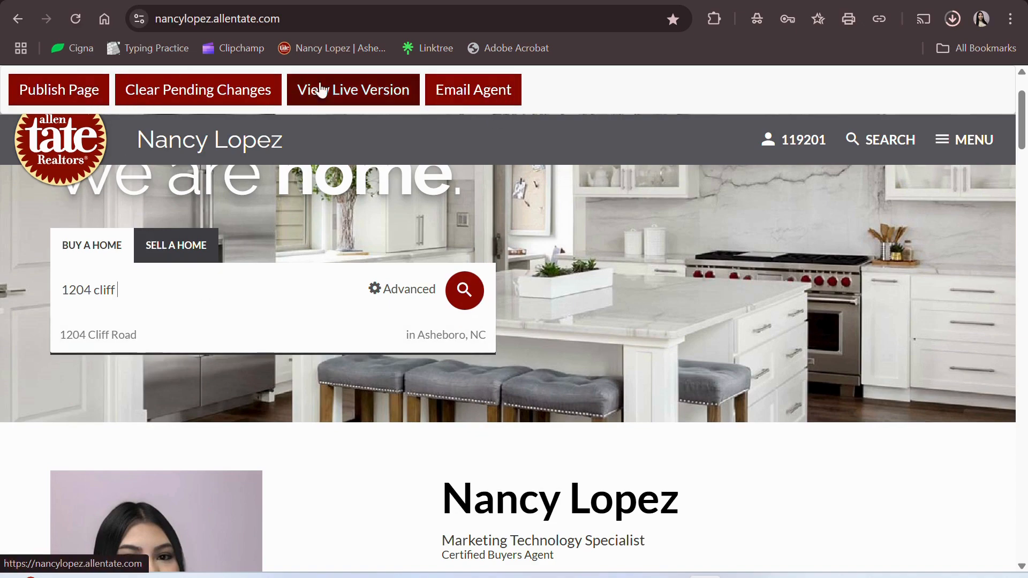
click(141, 342)
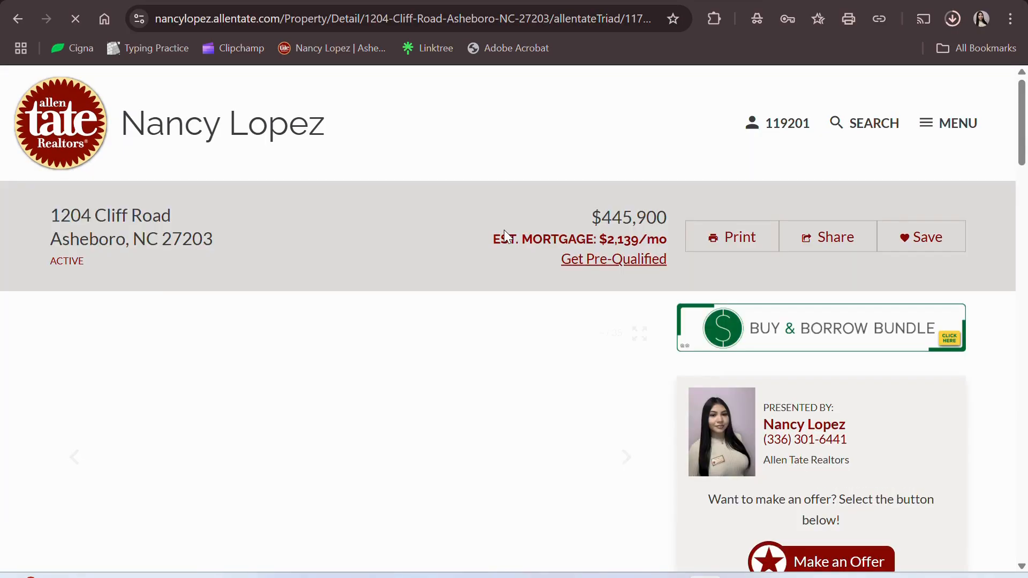
scroll(508, 236, down, 5)
scroll(503, 230, up, 5)
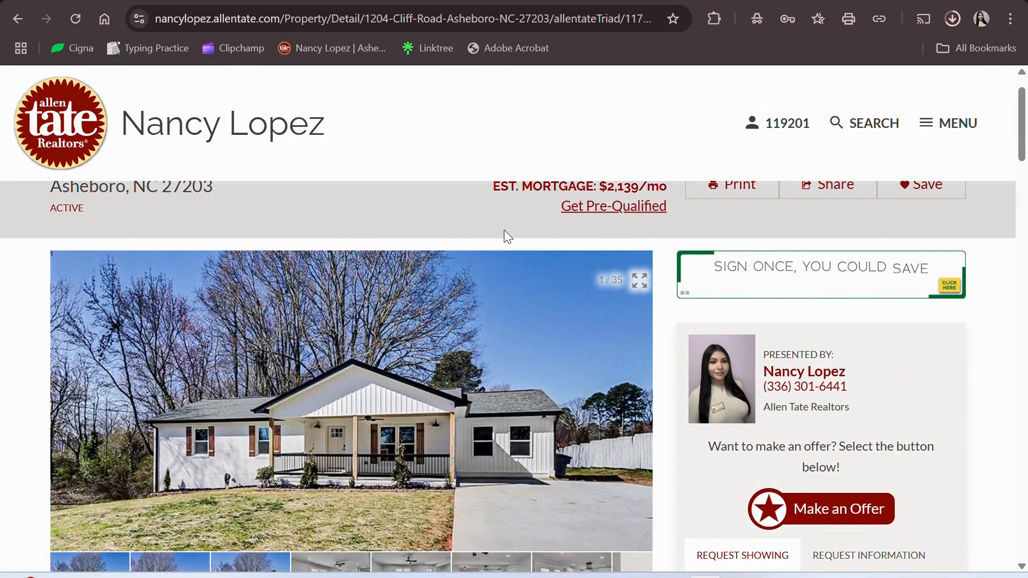
scroll(503, 230, up, 1)
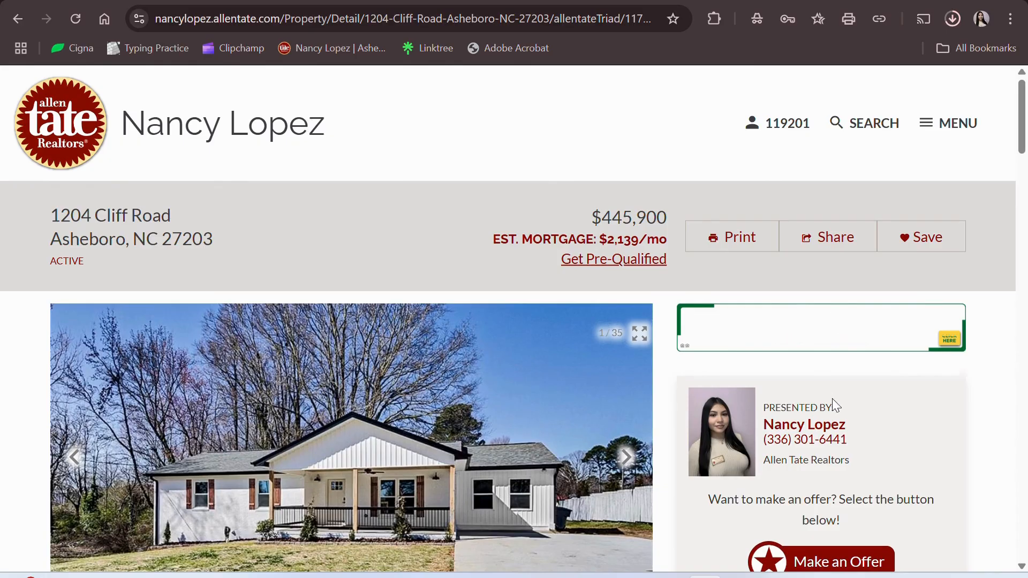
scroll(832, 399, down, 2)
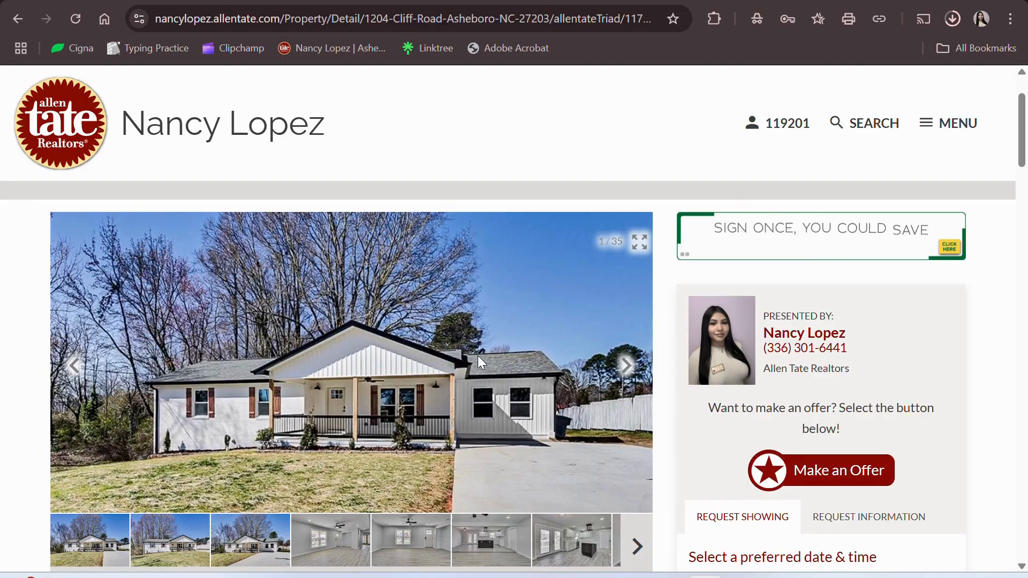
scroll(477, 355, down, 15)
scroll(480, 356, up, 12)
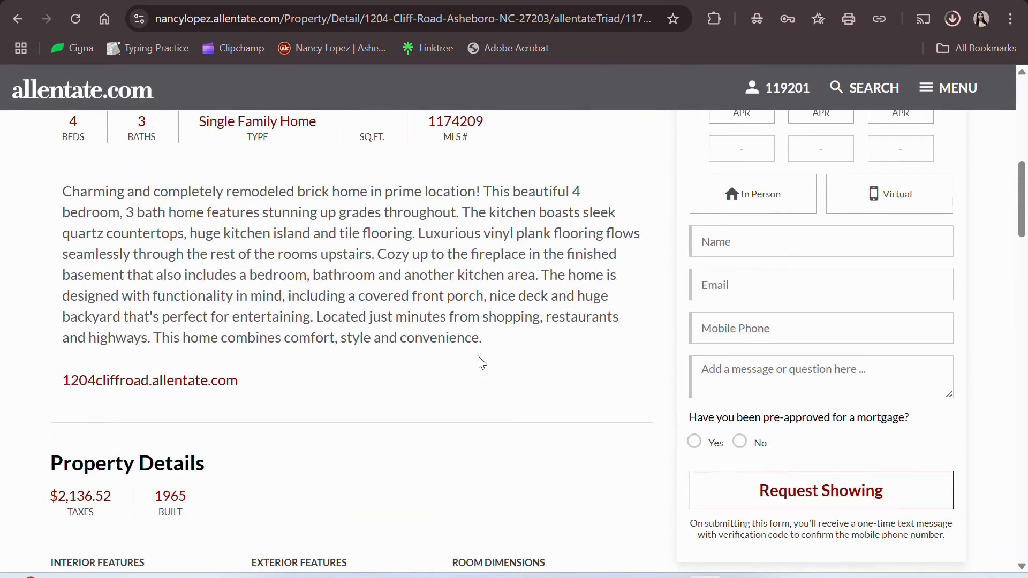
scroll(478, 357, up, 10)
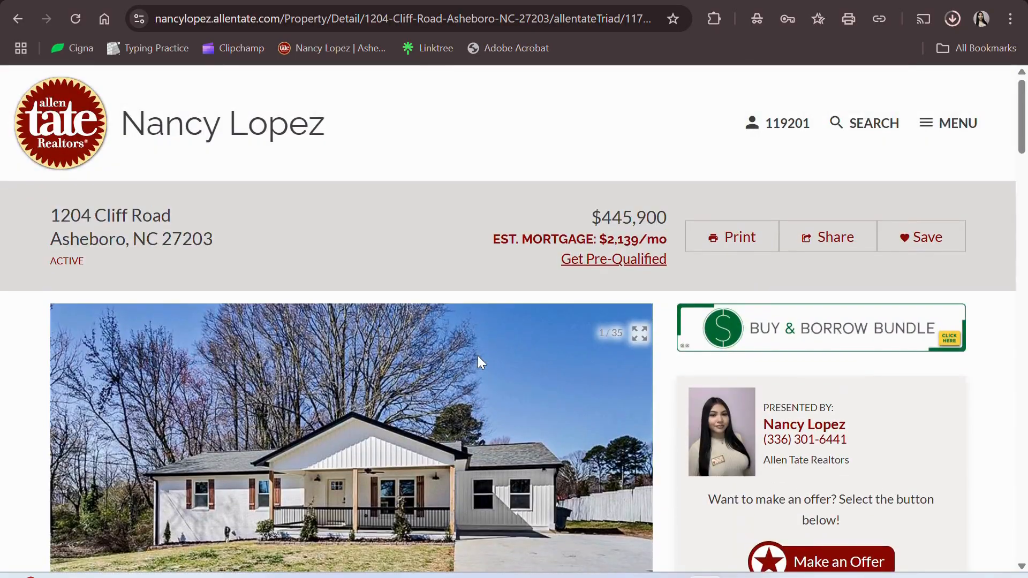
scroll(477, 356, down, 12)
scroll(478, 355, up, 7)
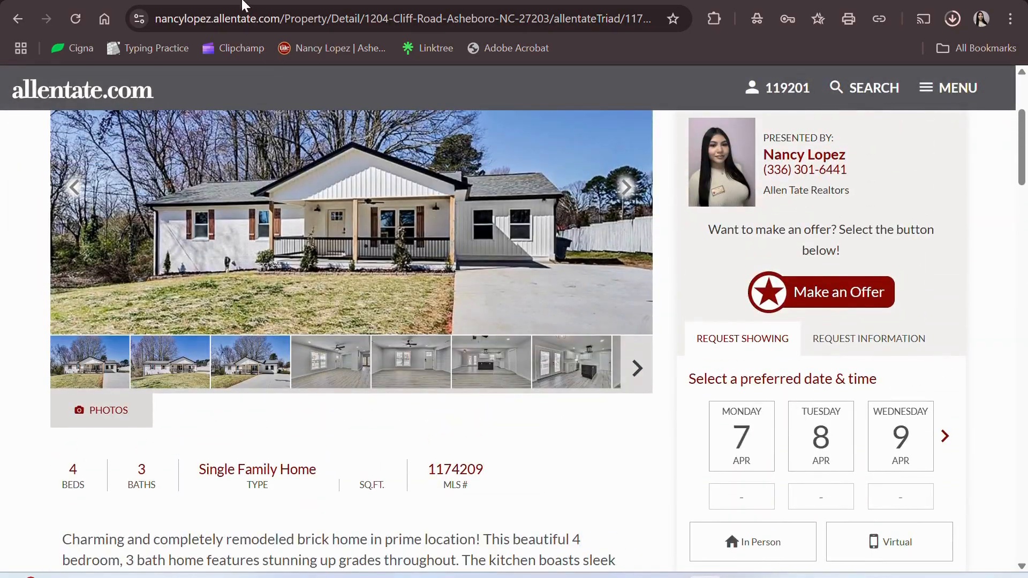
- Copy the listing's web address and return to the Facebook Create post window
click(247, 13)
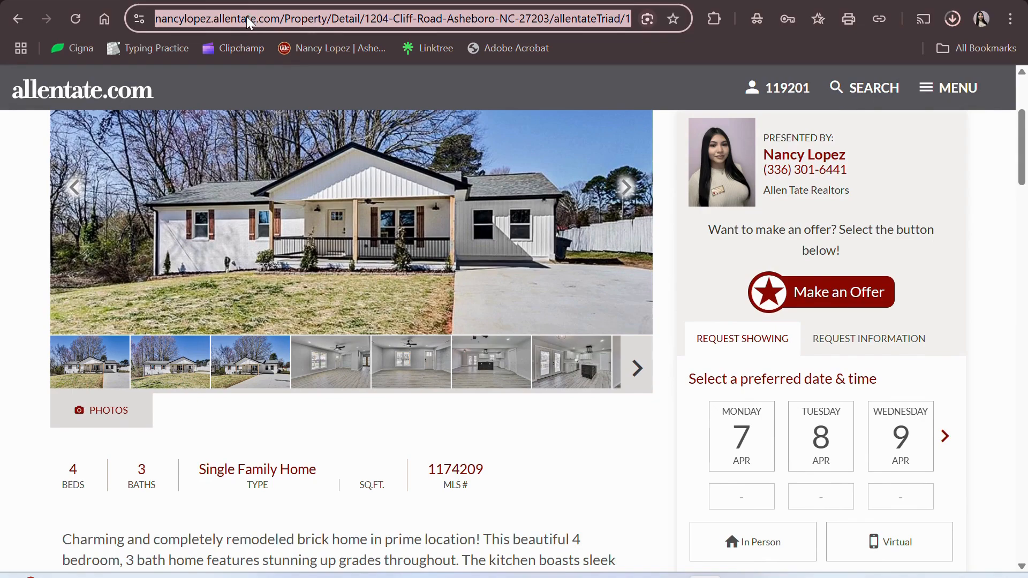
right_click(246, 19)
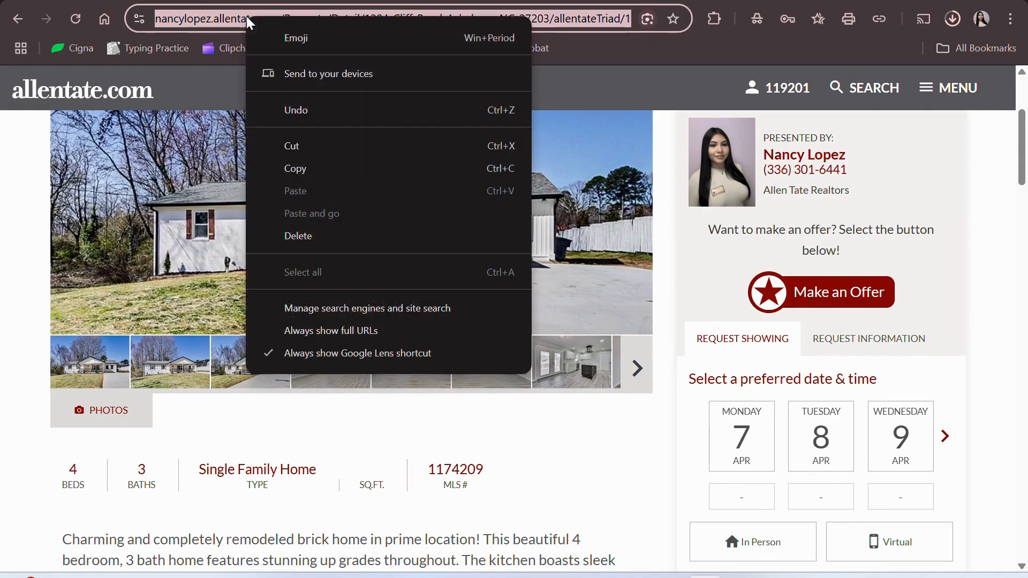
click(317, 170)
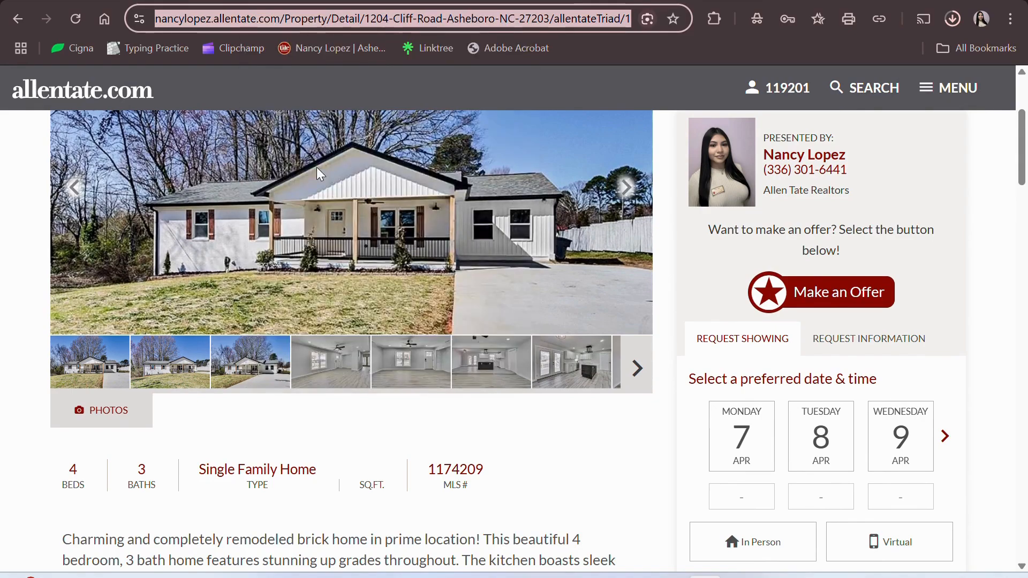
click(751, 0)
right_click(431, 288)
click(399, 266)
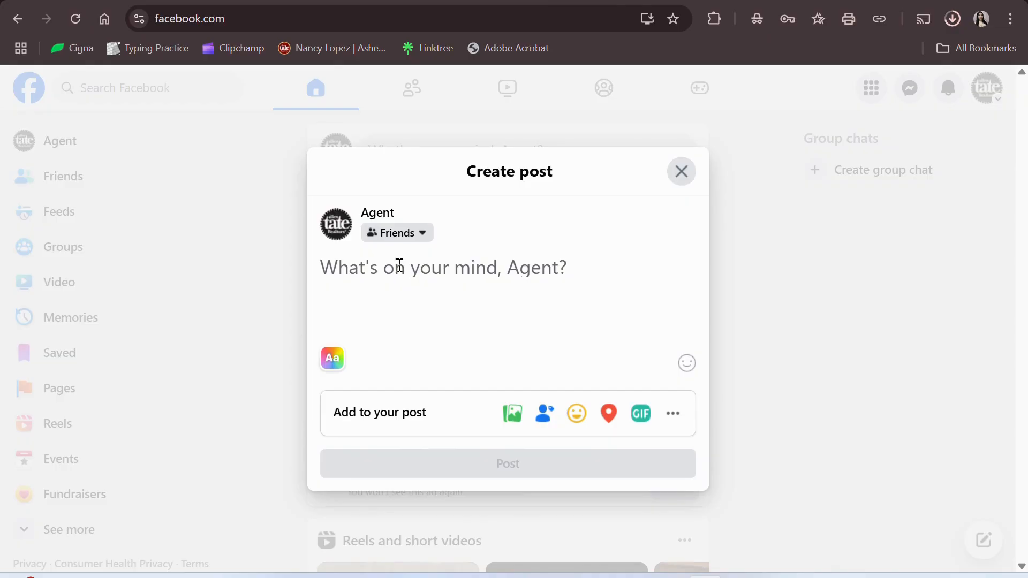
key(ctrl+v)
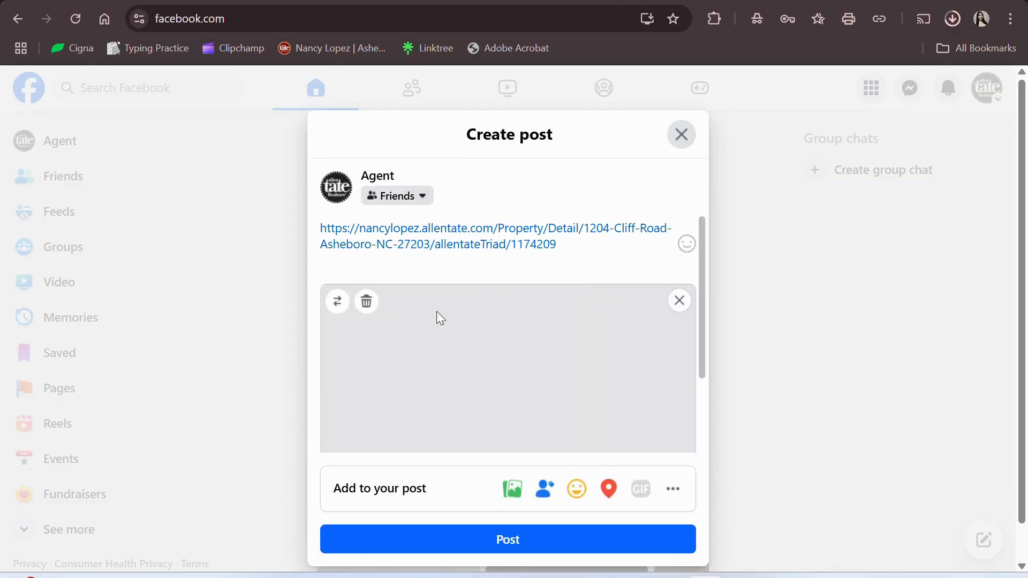
scroll(573, 317, down, 3)
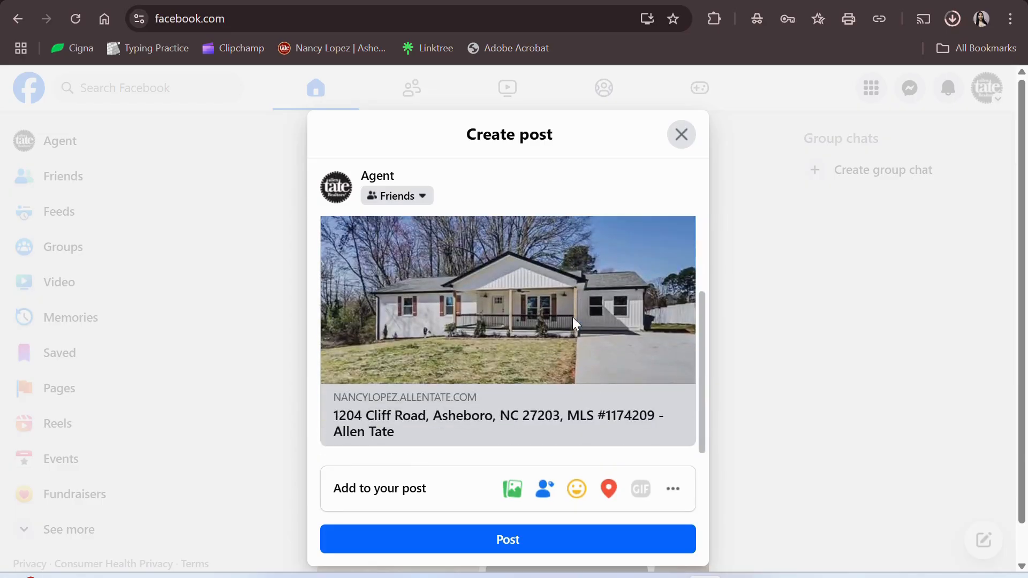
scroll(573, 317, up, 3)
drag(557, 242, 296, 227)
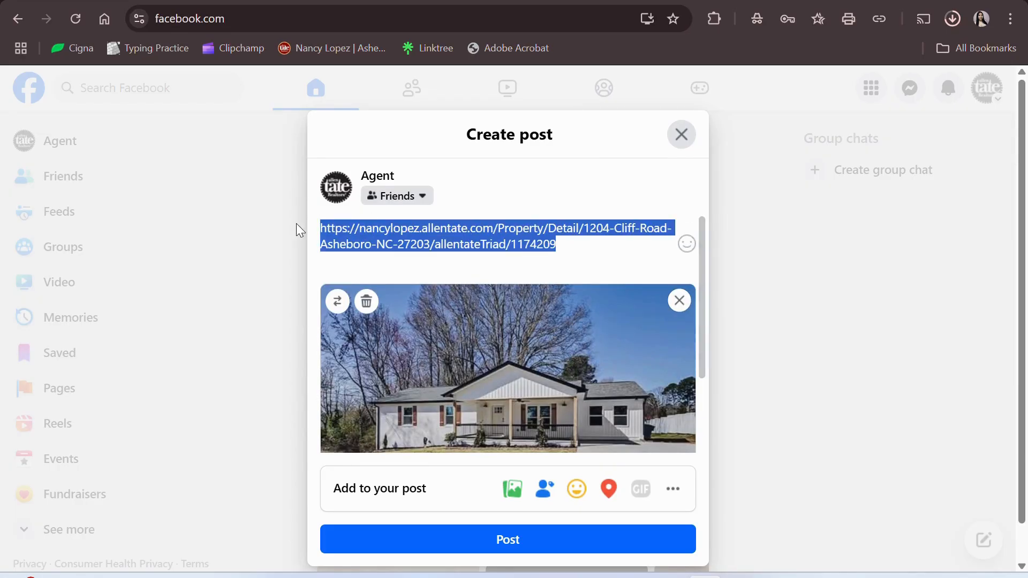
key(BackSpace)
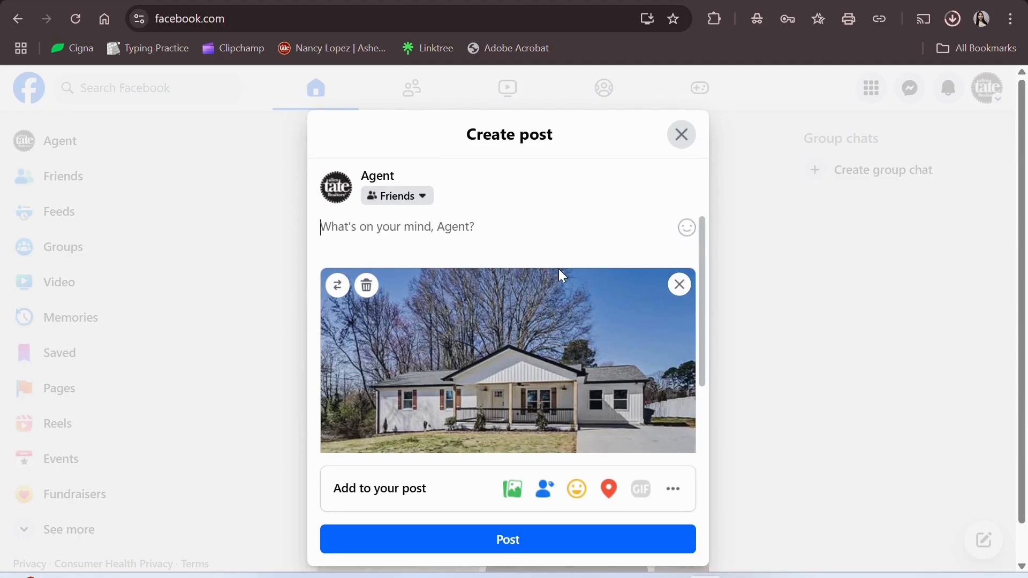
scroll(541, 323, down, 2)
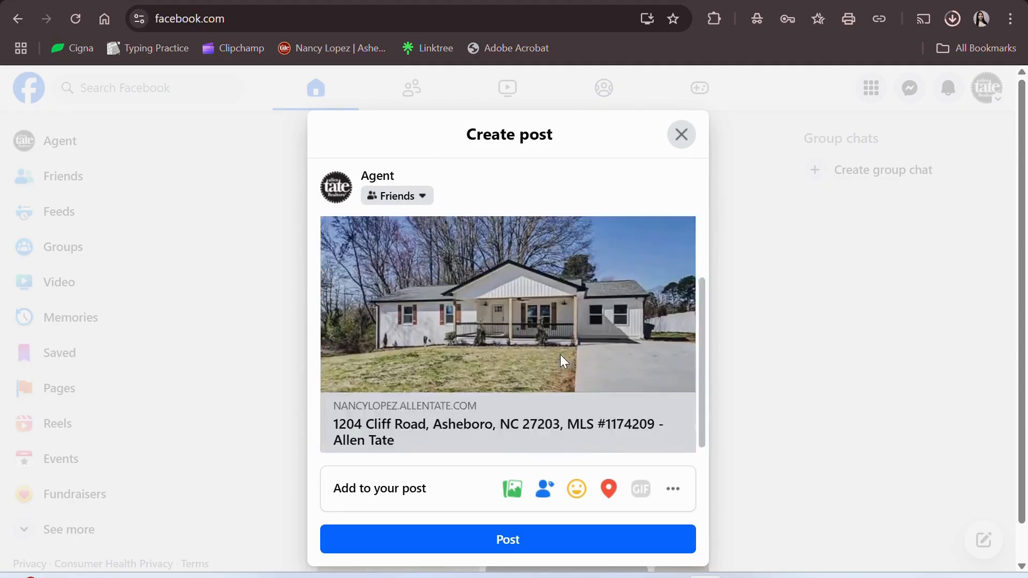
click(516, 490)
click(506, 317)
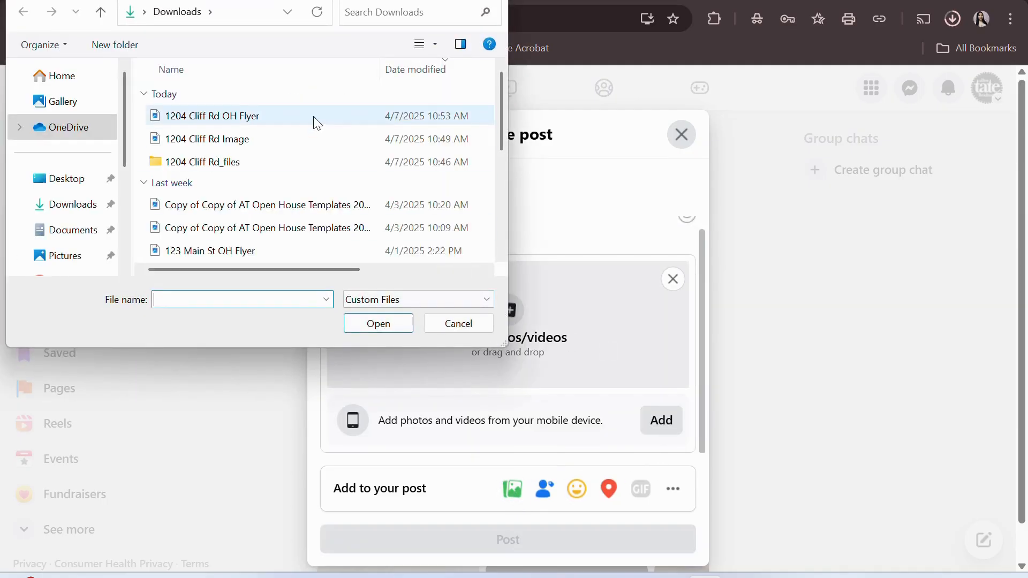
click(316, 119)
click(379, 324)
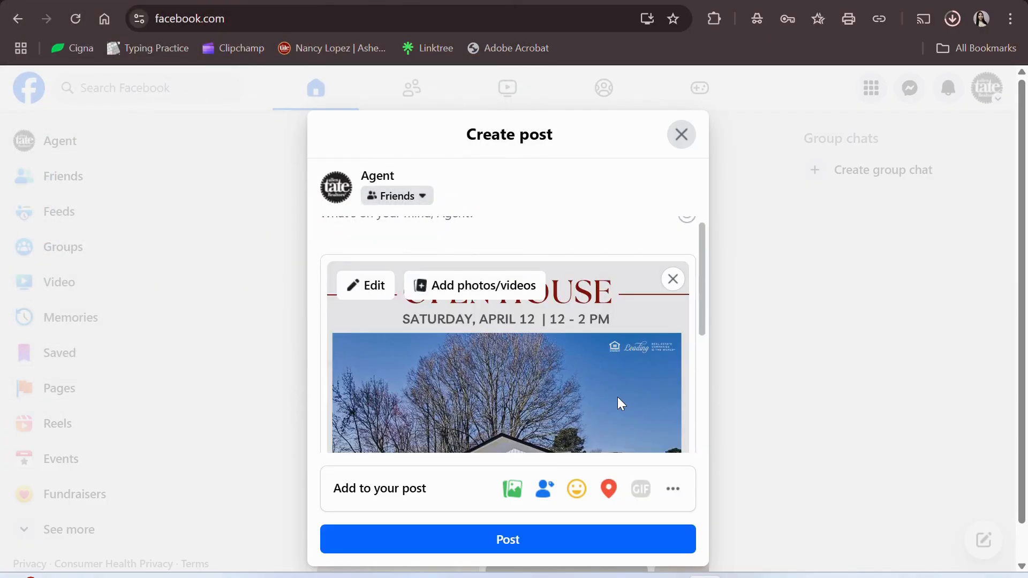
scroll(616, 397, down, 5)
scroll(616, 398, up, 6)
scroll(617, 398, down, 5)
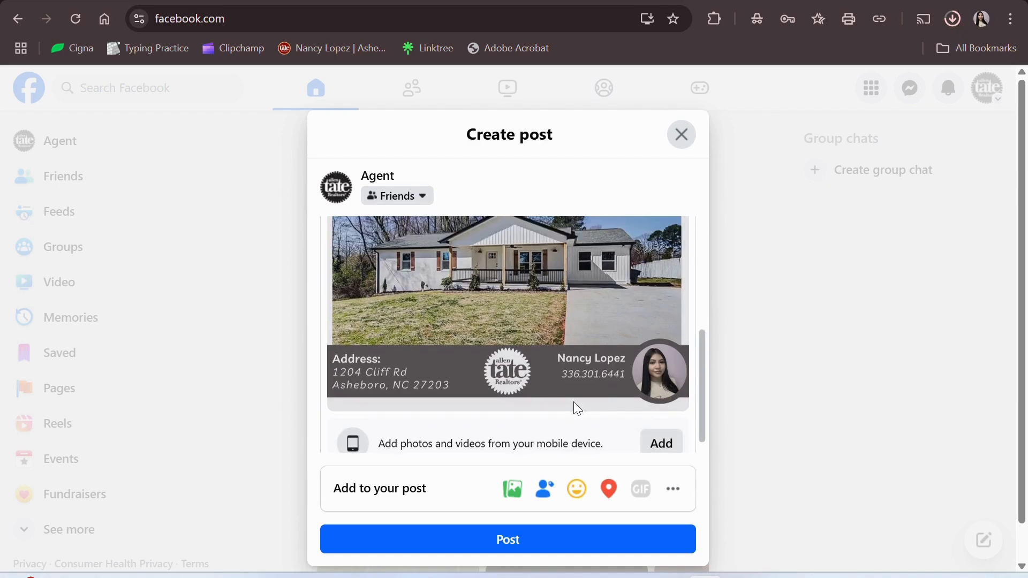
scroll(574, 402, up, 4)
scroll(499, 326, up, 2)
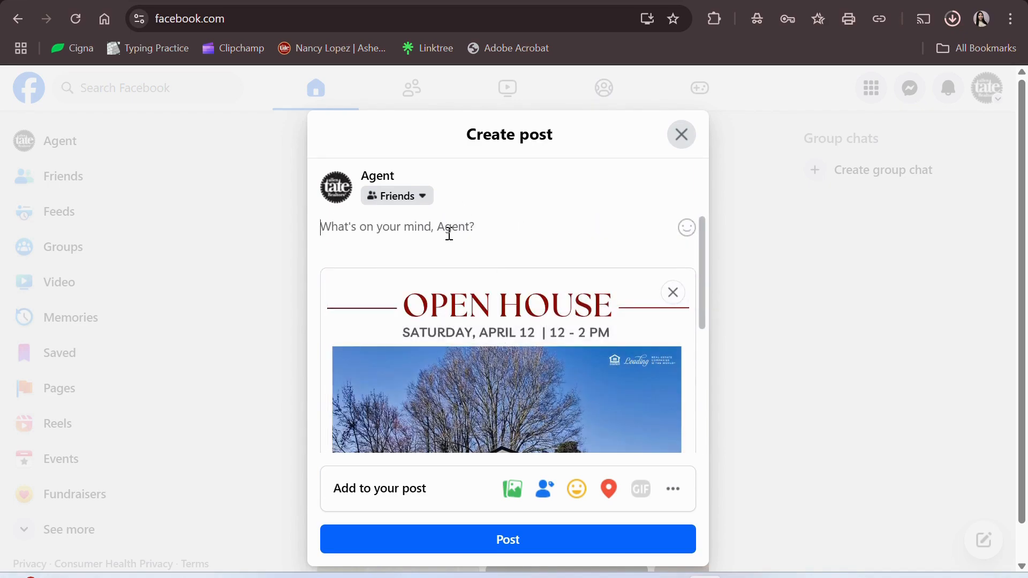
- Paste the listing link into the post text and add a blank line above it
key(ctrl+v)
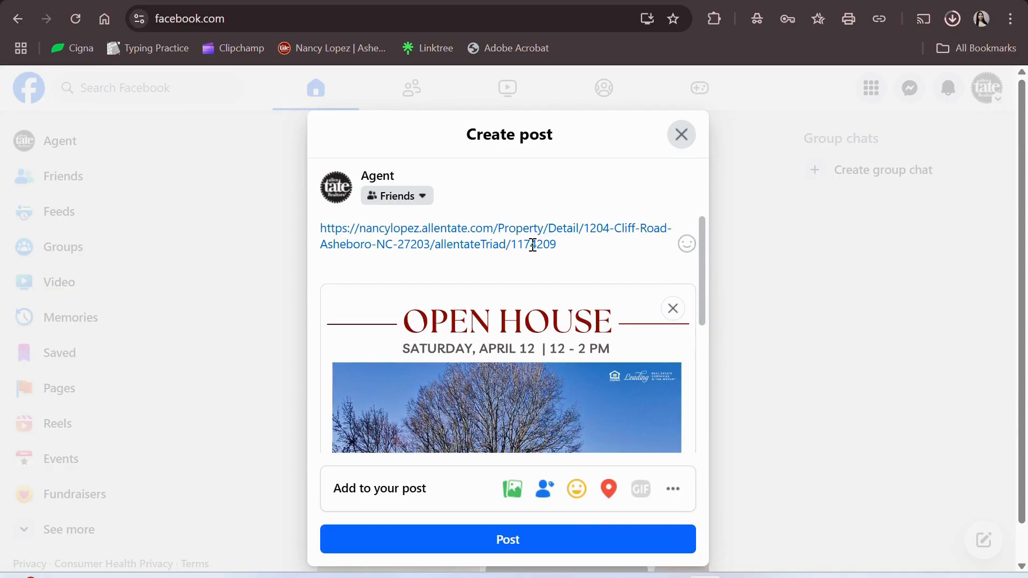
click(321, 230)
key(Return)
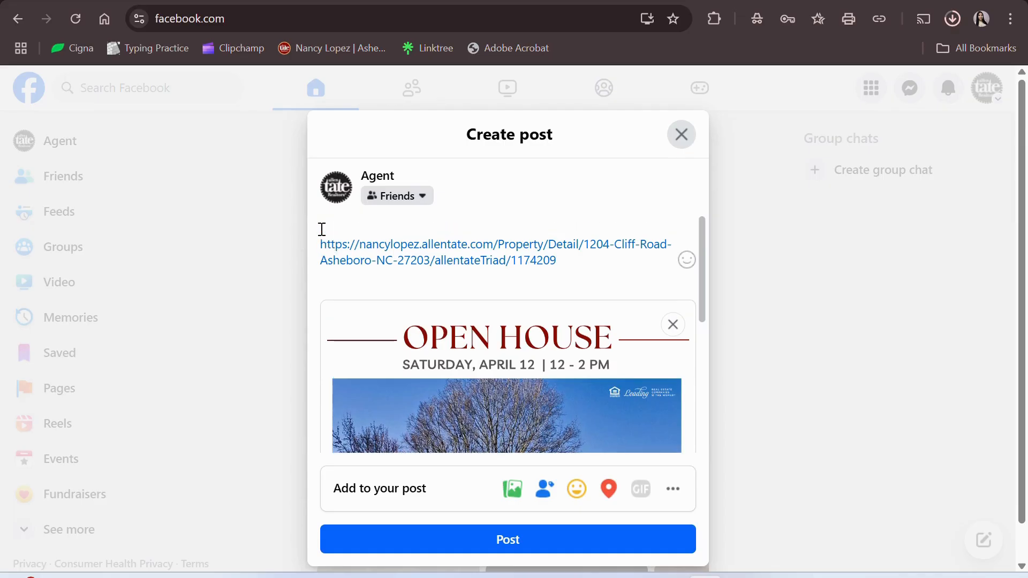
- Write the caption 'Come to my Open House this weekend! Lunch provided!' above the link
text(Come to my Open House this weekend)
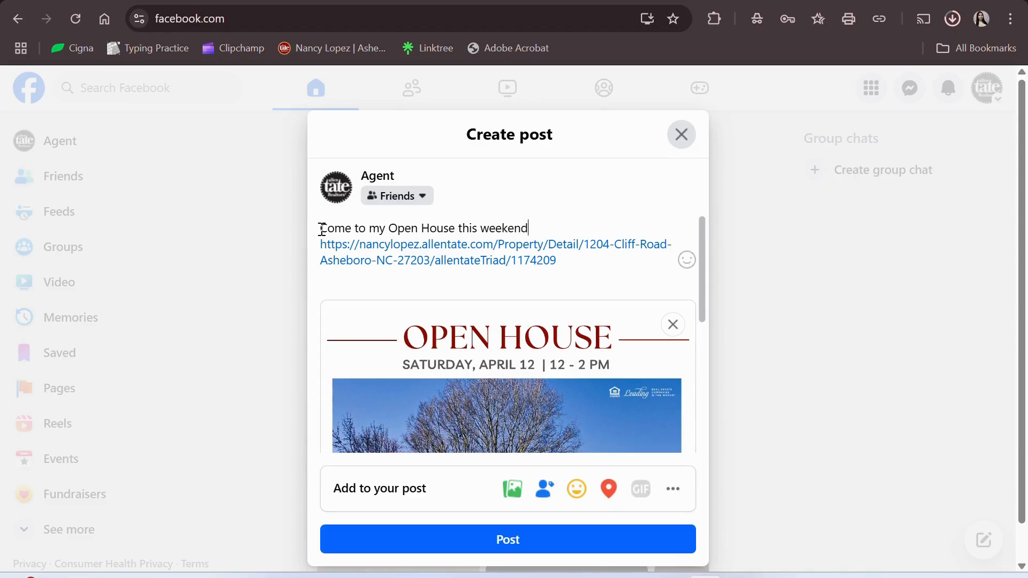
text(! I'll have https://na)
key(BackSpace)
text(lunc)
key(BackSpace)
key(BackSpace)
key(BackSpace)
key(BackSpace)
key(BackSpace)
key(BackSpace)
key(BackSpace)
key(BackSpace)
key(BackSpace)
key(BackSpace)
key(BackSpace)
key(BackSpace)
key(BackSpace)
text(Lunch prove)
key(BackSpace)
text(ided)
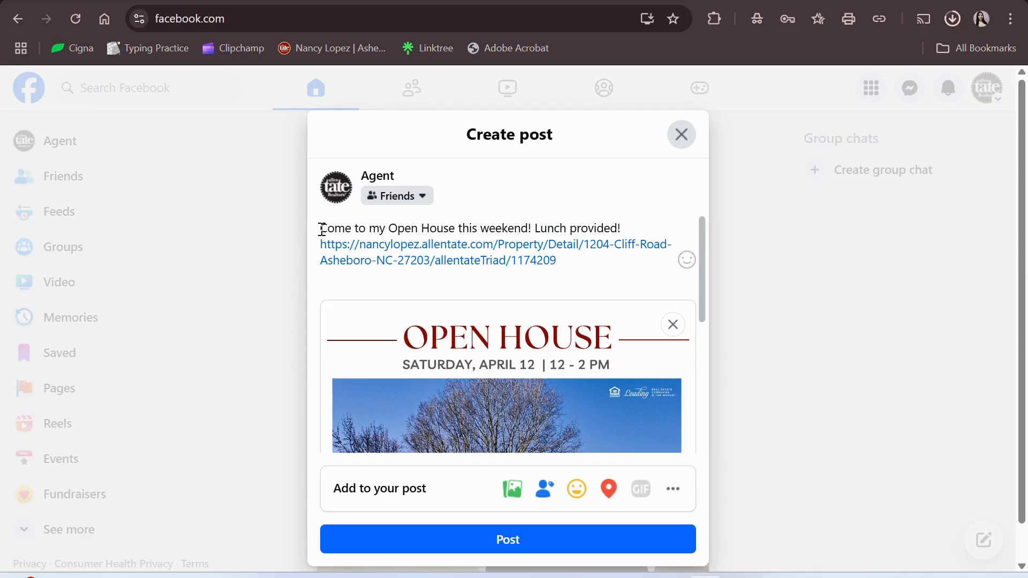
text(!)
key(Return)
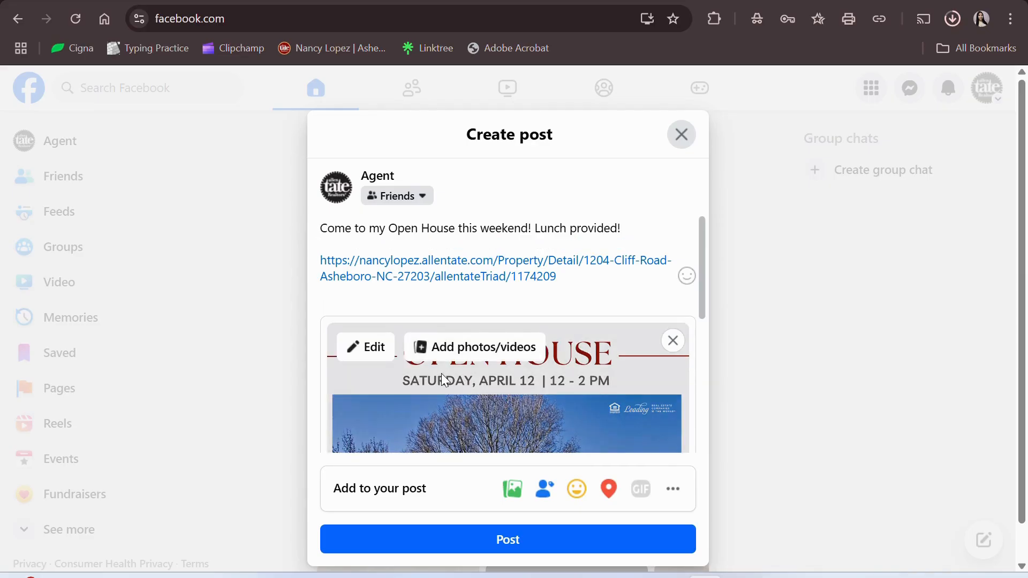
- Publish the open house post, then open its listing link from the feed in a new tab
click(434, 542)
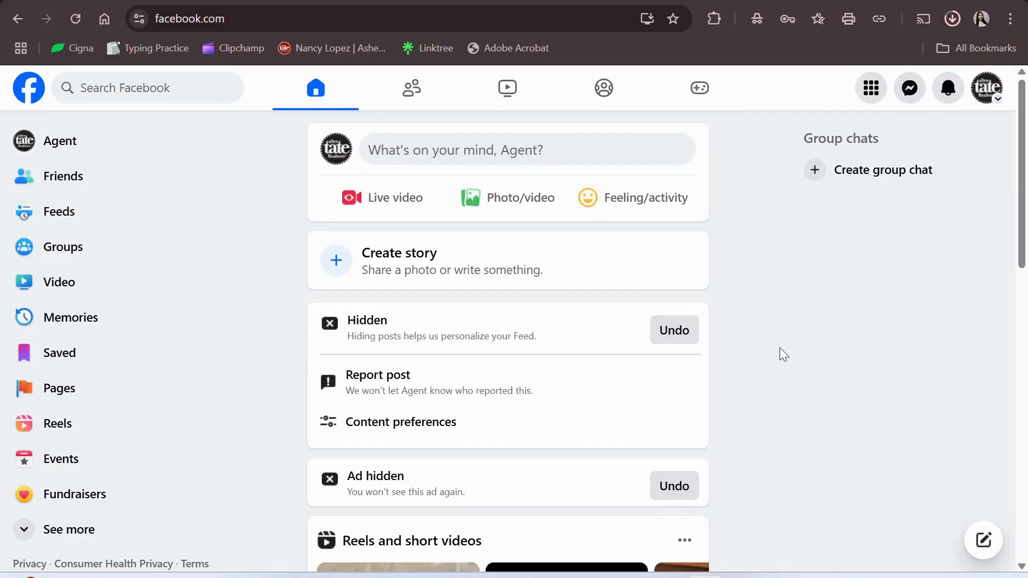
scroll(779, 348, down, 3)
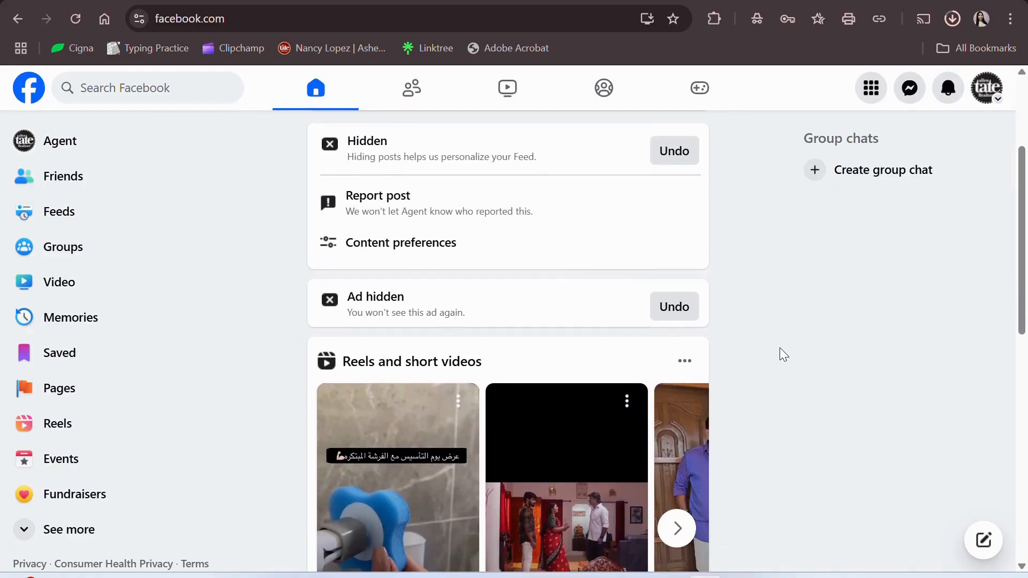
scroll(779, 348, up, 3)
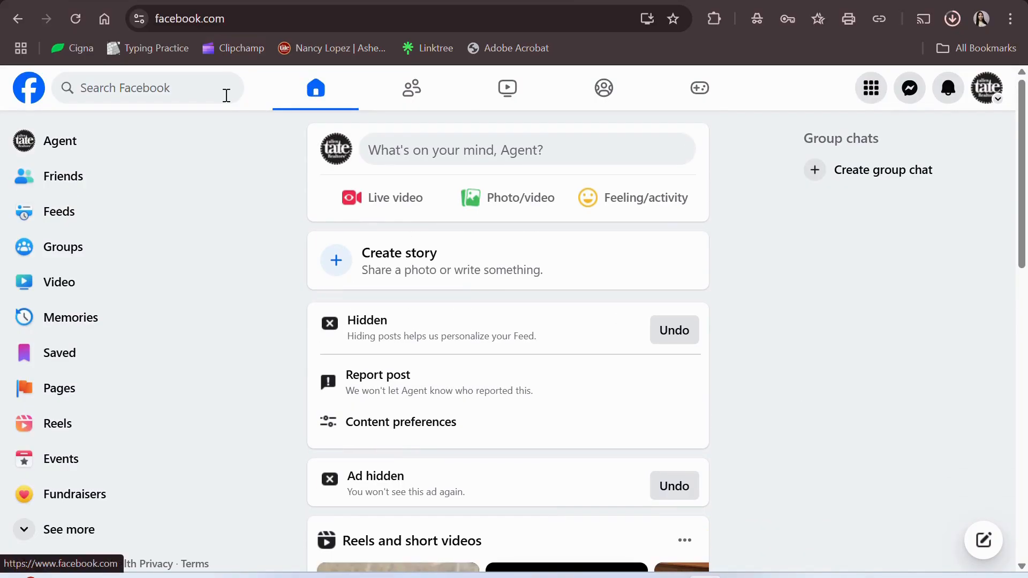
scroll(255, 243, down, 8)
scroll(255, 243, up, 2)
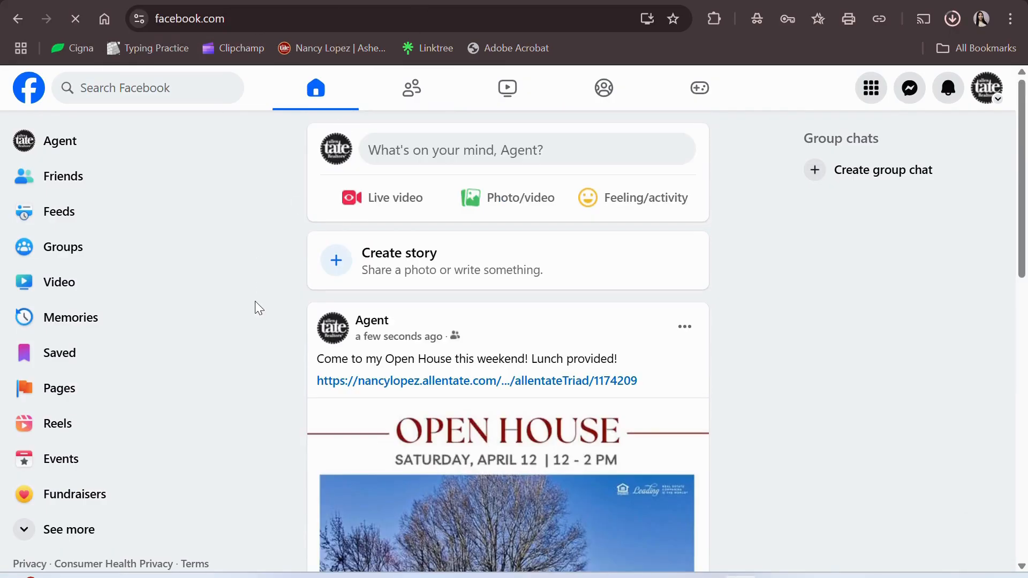
scroll(255, 301, down, 2)
scroll(256, 302, down, 1)
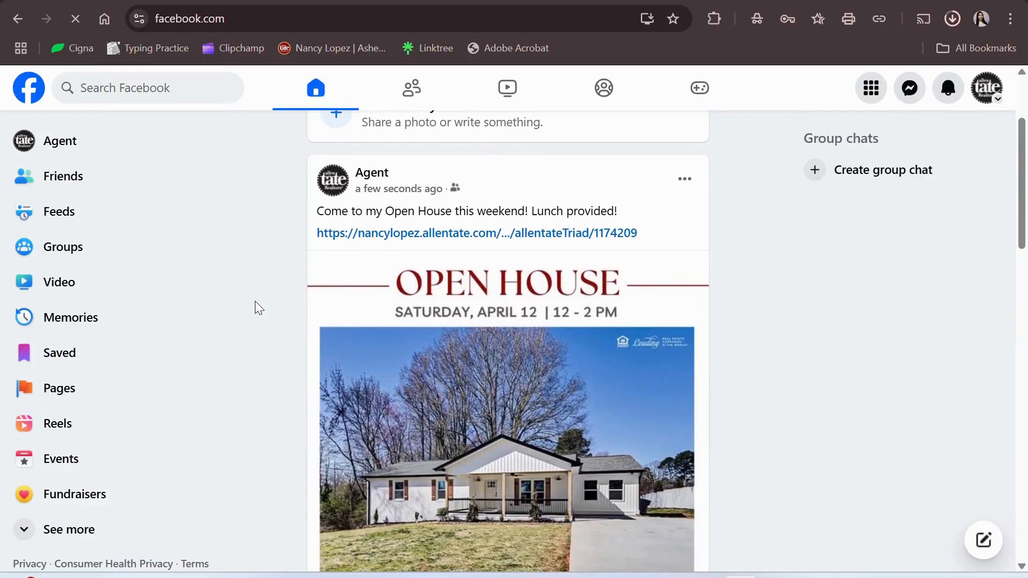
scroll(255, 301, down, 1)
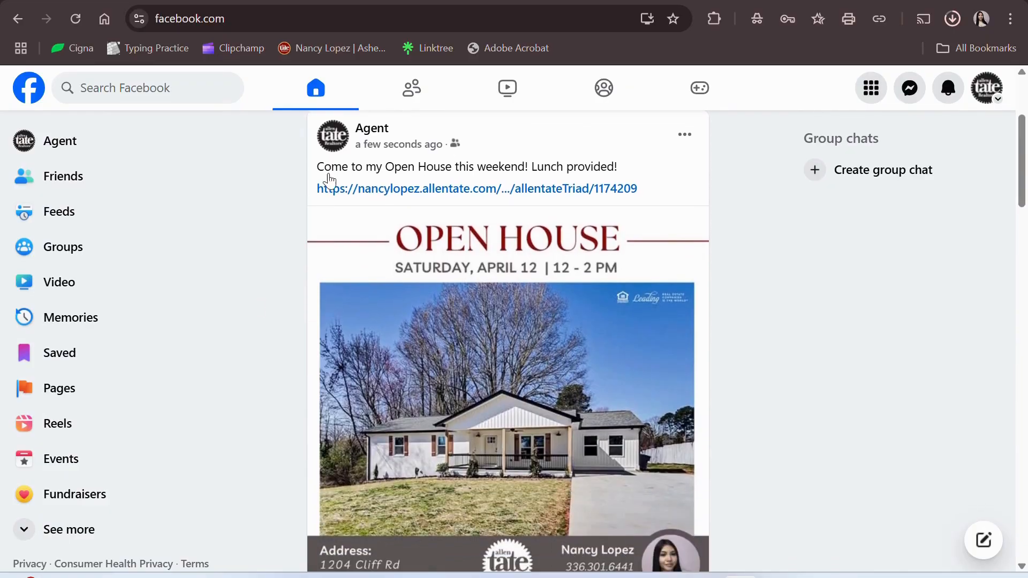
click(430, 192)
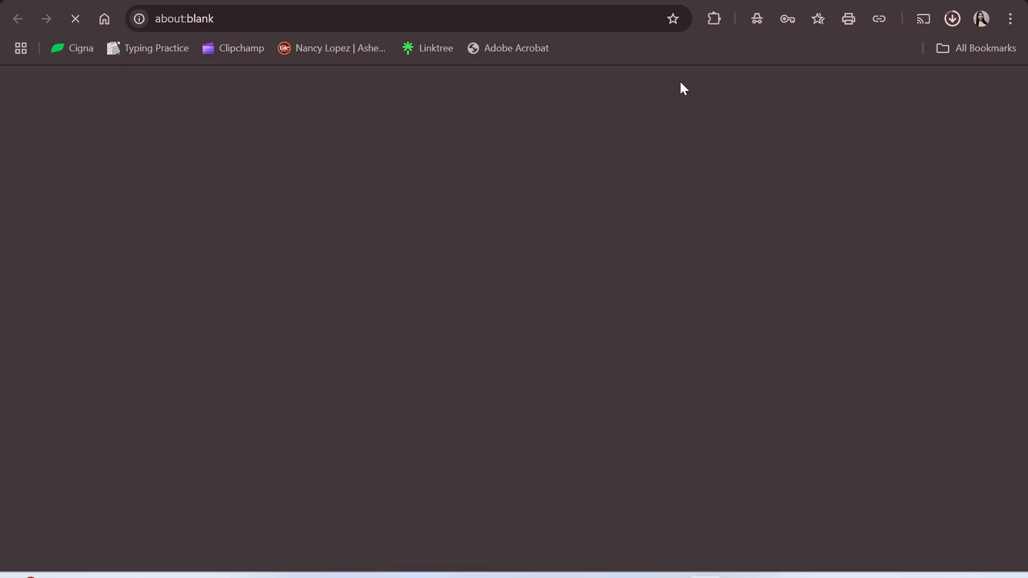